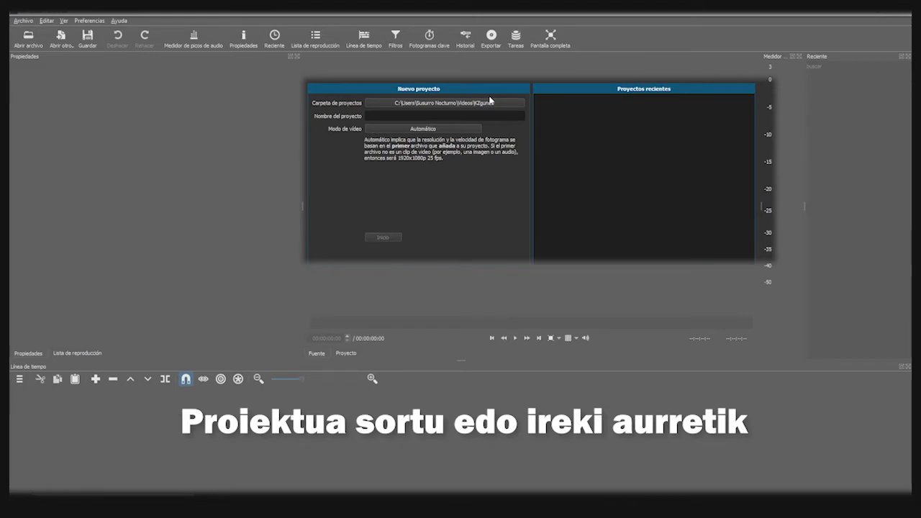
Create a new project named KZgunea Video with the automatic video mode
click(446, 116)
text(KZgunea Video)
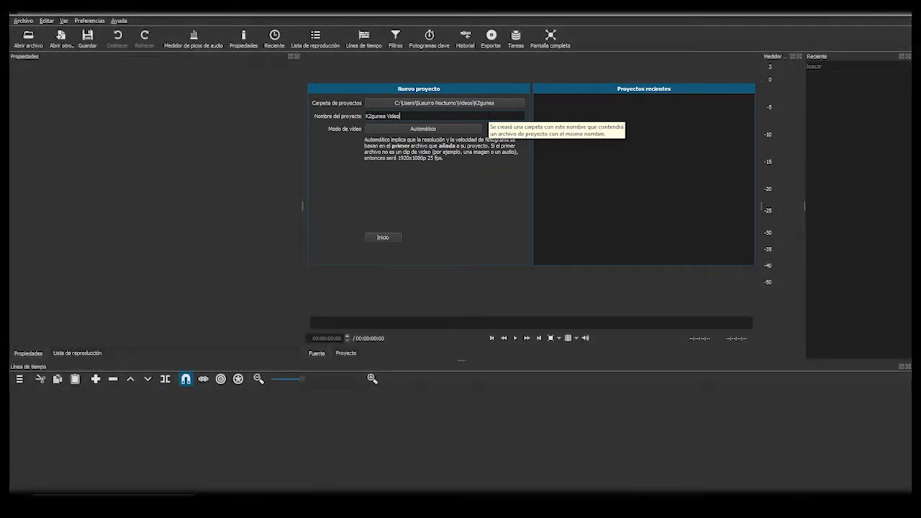
click(383, 238)
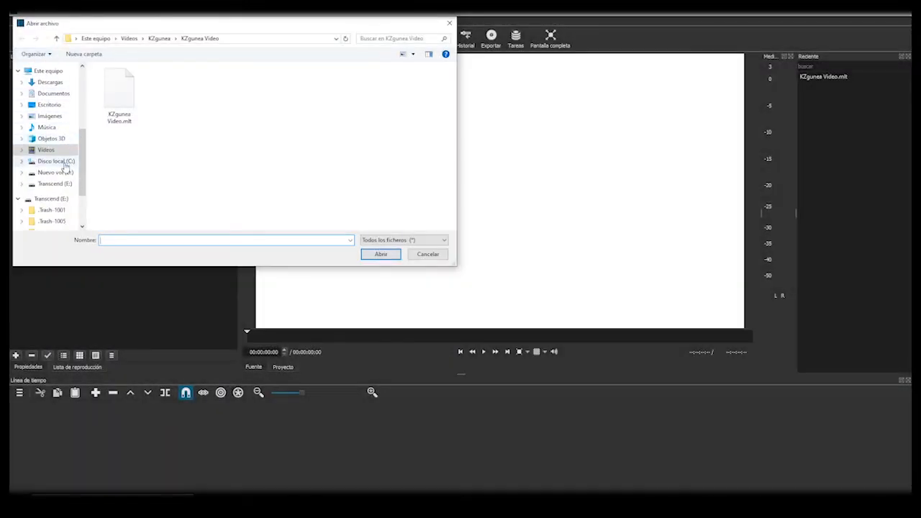
Open Borderless.mp3 from the PROYECTOS KZGUNEA > Intros > Musica folder on the Transcend (E:) drive
click(56, 200)
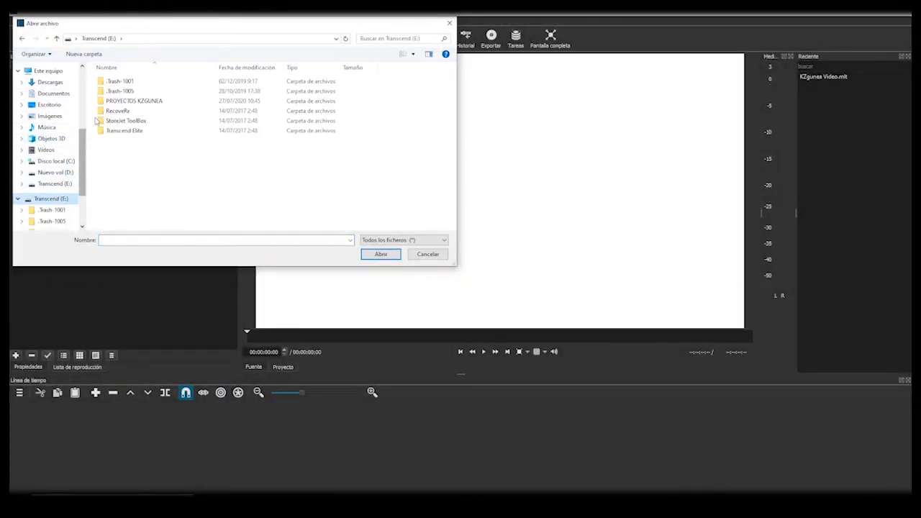
click(126, 102)
double_click(126, 101)
click(128, 101)
double_click(128, 101)
click(147, 115)
double_click(143, 112)
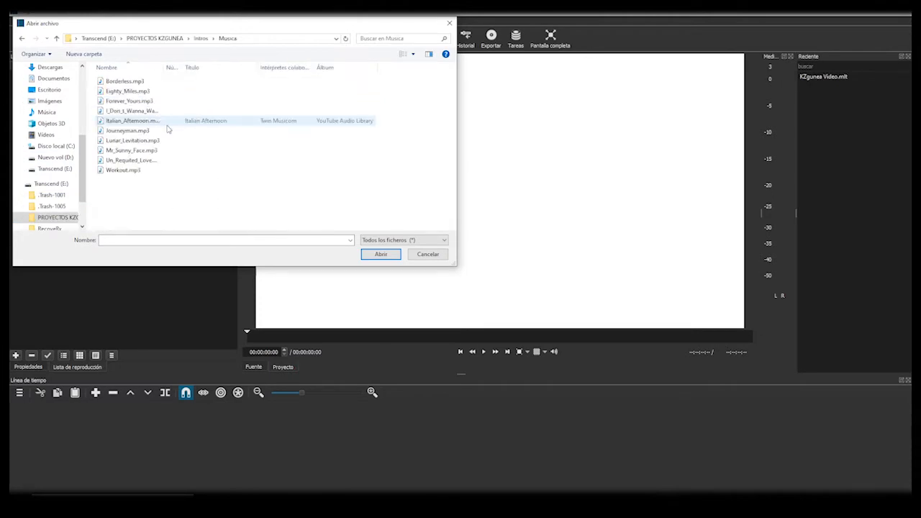
click(136, 82)
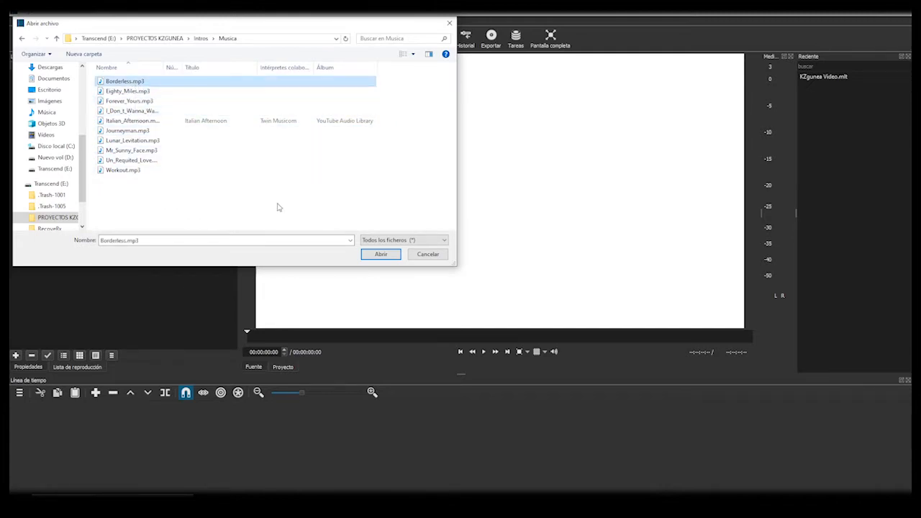
click(380, 254)
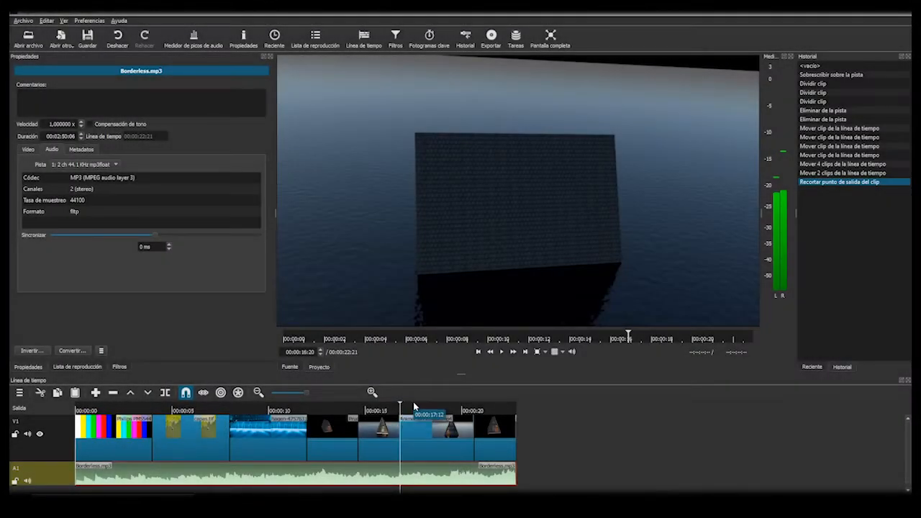
Start a new text clip with a transparent background and begin entering its text
click(62, 36)
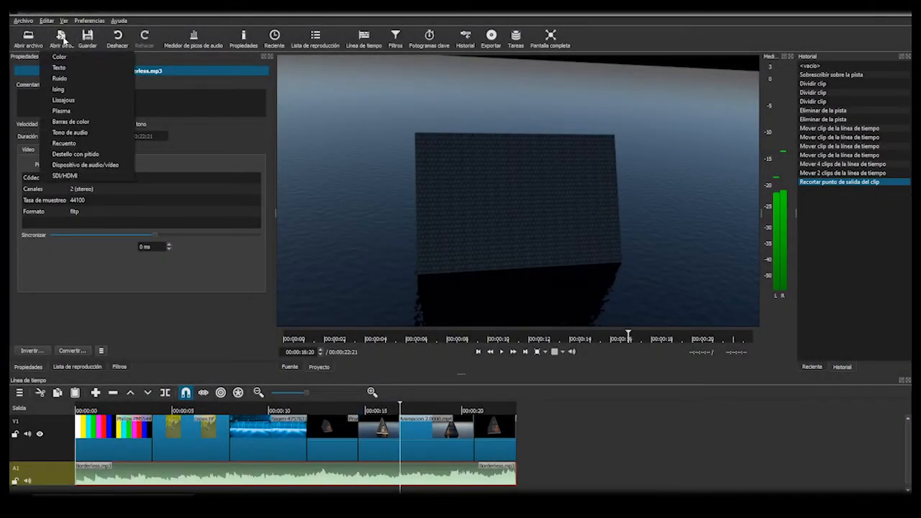
click(61, 70)
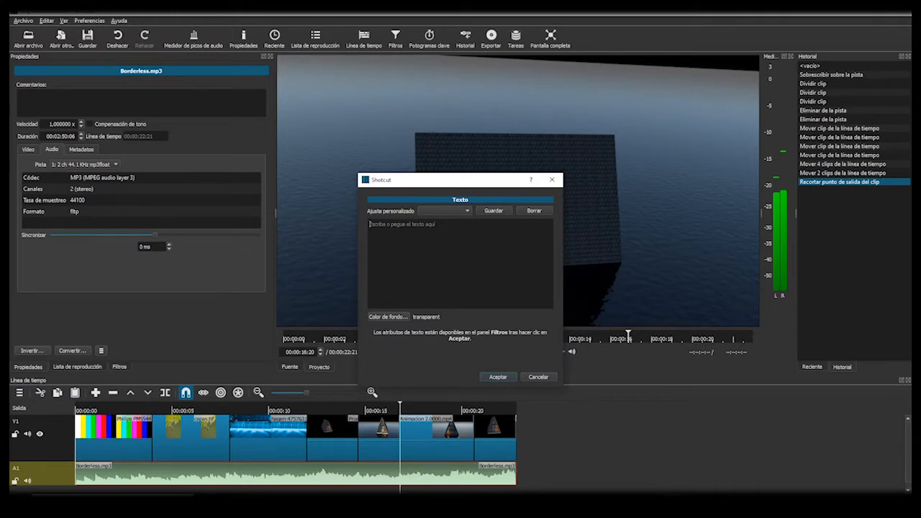
text(E)
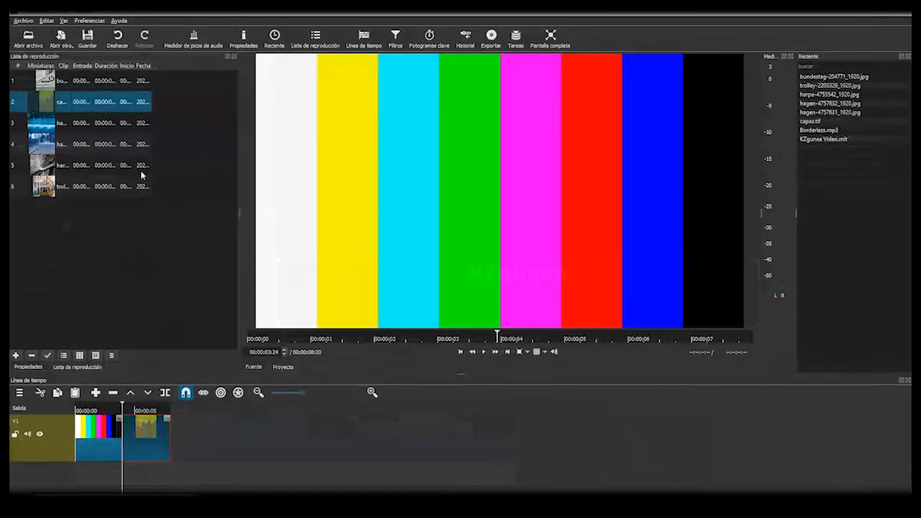
Add the tramway bridge image and the other blue hagen image to track V1, and shift both clips to leave gaps before them
drag(108, 148, 198, 442)
drag(96, 129, 223, 457)
drag(237, 421, 333, 423)
drag(195, 432, 238, 435)
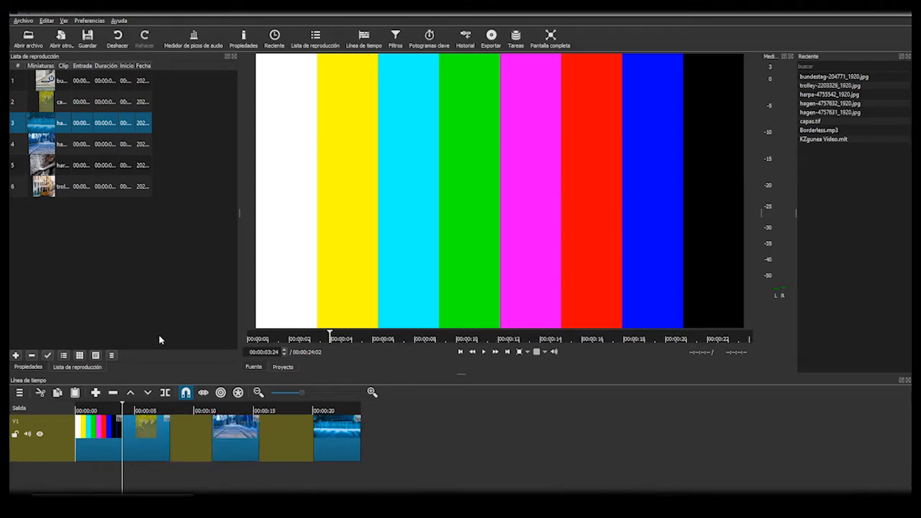
Save the project, and undo and redo the last clip move twice
click(82, 43)
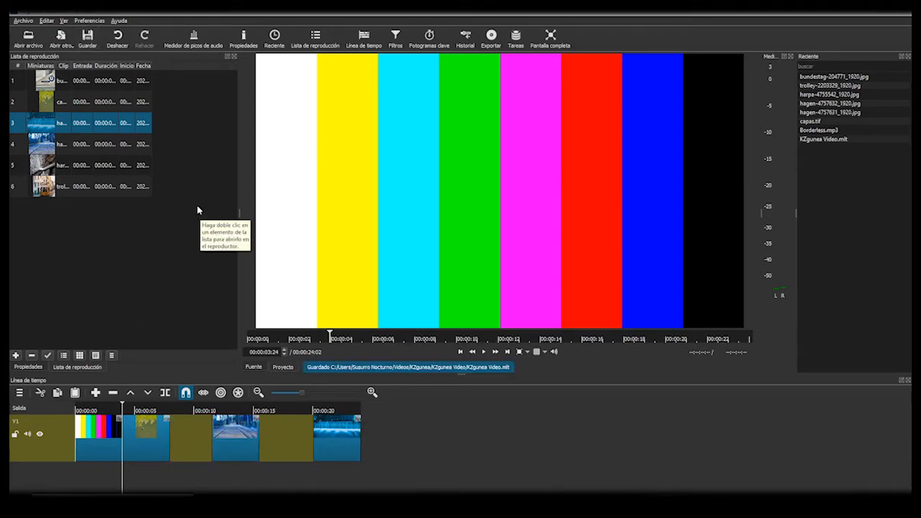
click(118, 43)
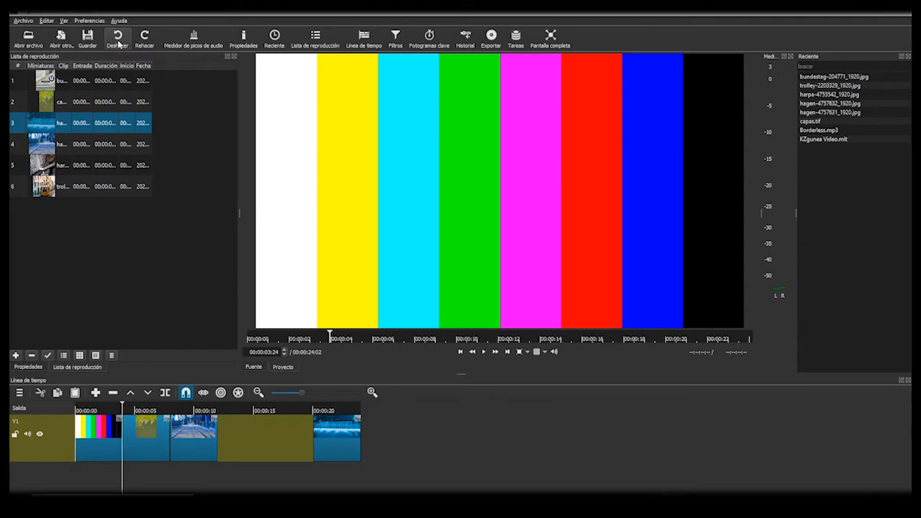
click(144, 40)
click(121, 39)
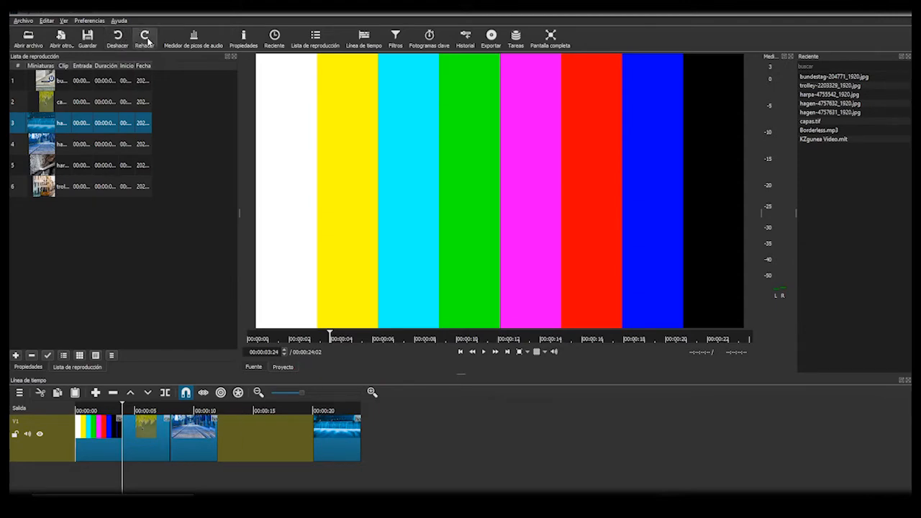
click(143, 37)
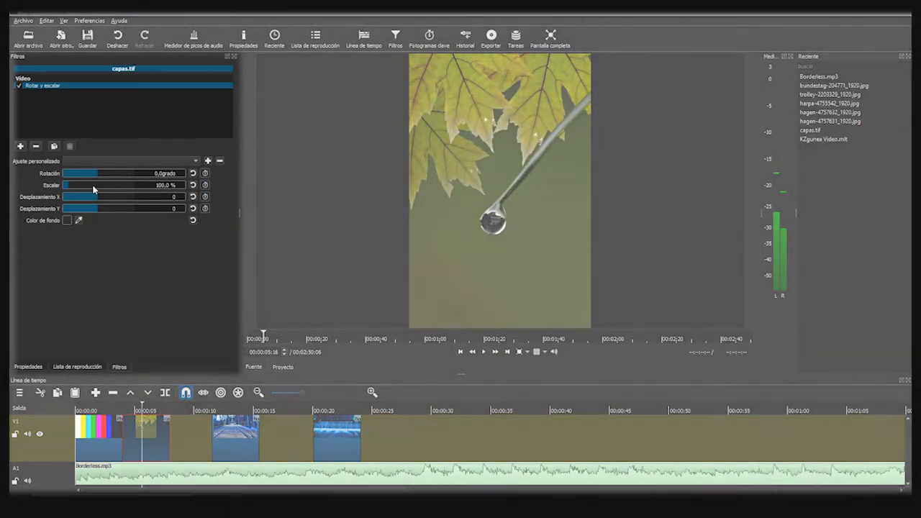
Rotate the capas.tif clip to about 304.6 degrees and scale it to about 346.2 % with its Rotar y escalar filter
drag(96, 173, 127, 181)
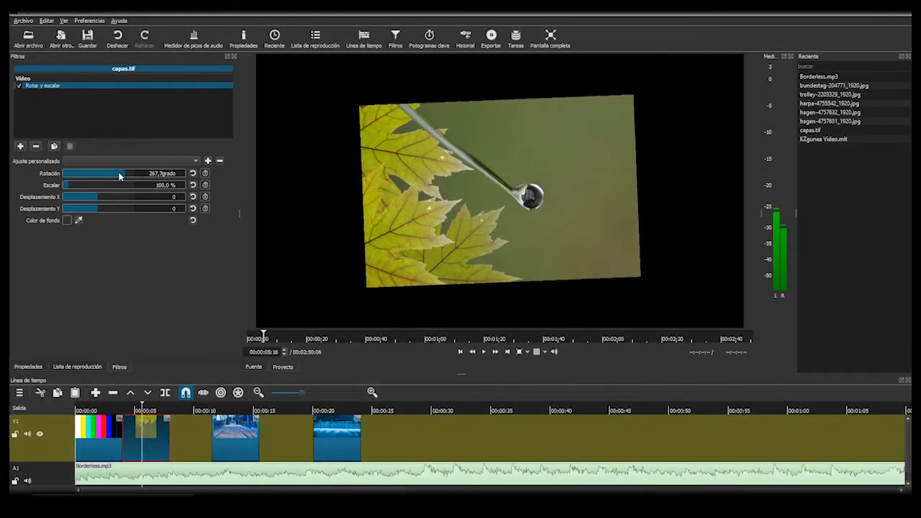
drag(120, 175, 131, 179)
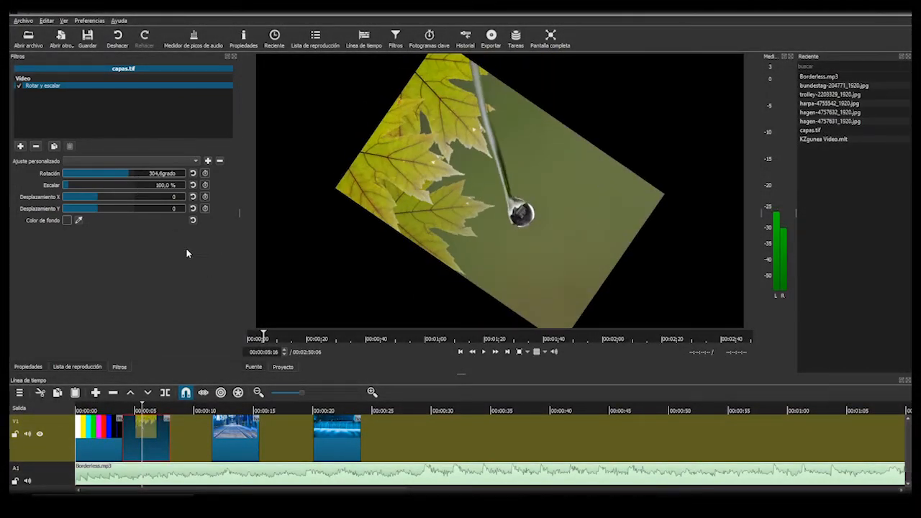
mouse_move(74, 190)
mouse_down()
mouse_move(97, 185)
mouse_move(87, 200)
mouse_up()
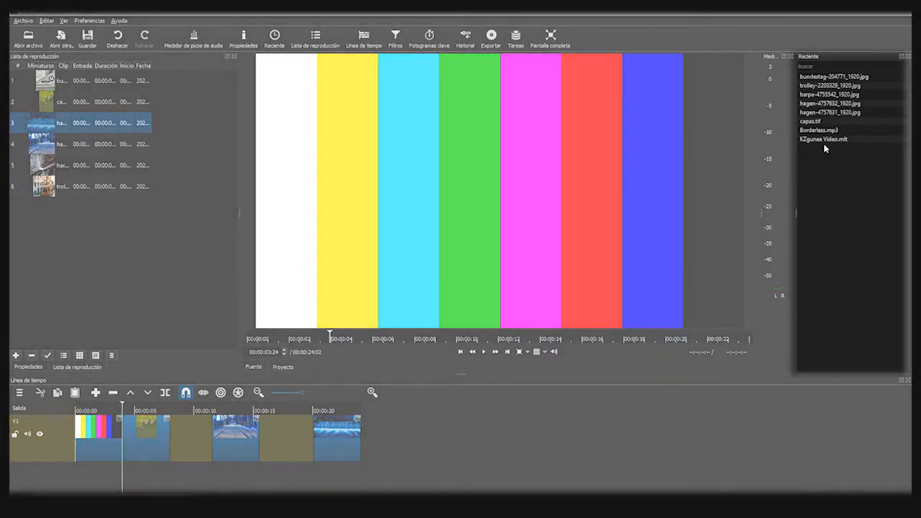
Add an audio track to the timeline and place Borderless.mp3 at its start
drag(823, 130, 169, 479)
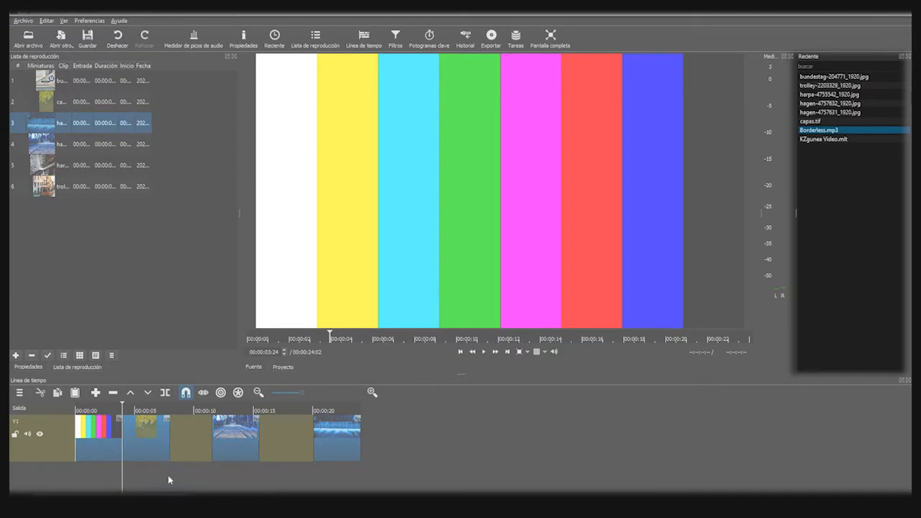
click(20, 392)
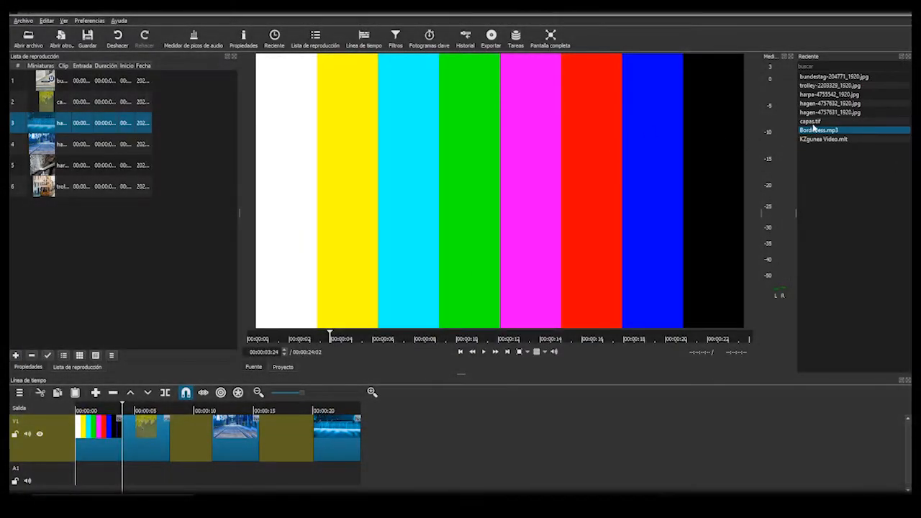
drag(818, 130, 95, 480)
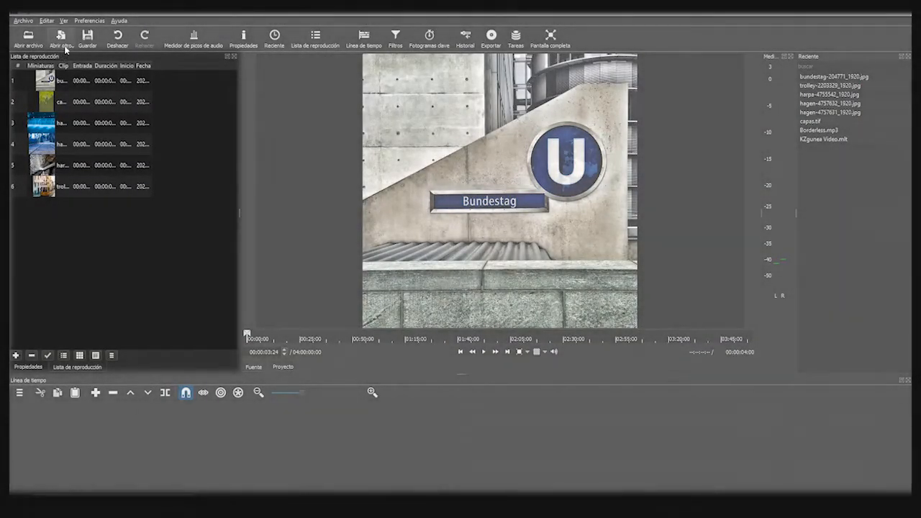
Create a colour bars clip of the type Barras de colores 100% PAL
click(65, 48)
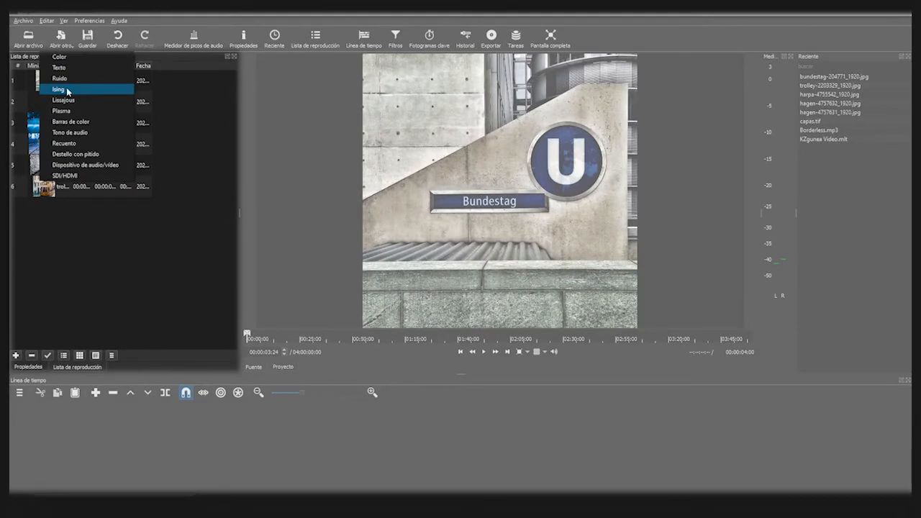
click(104, 121)
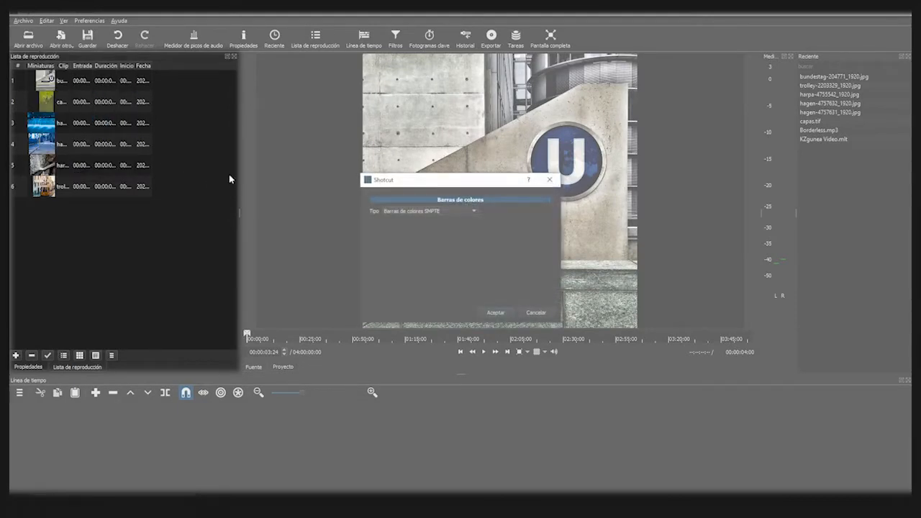
click(432, 211)
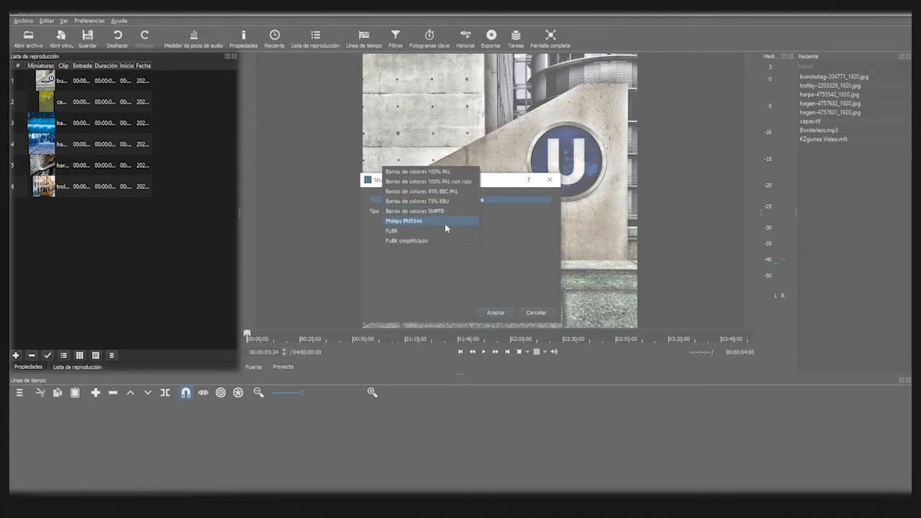
click(461, 172)
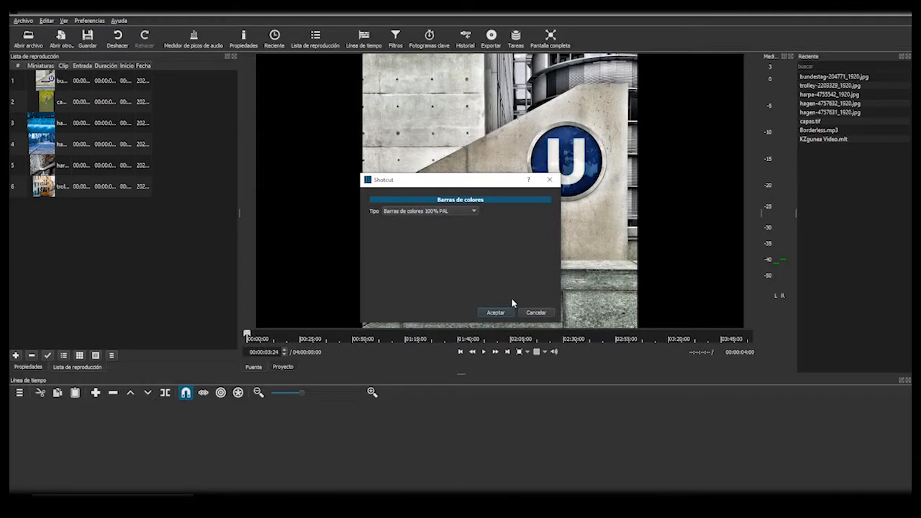
click(500, 310)
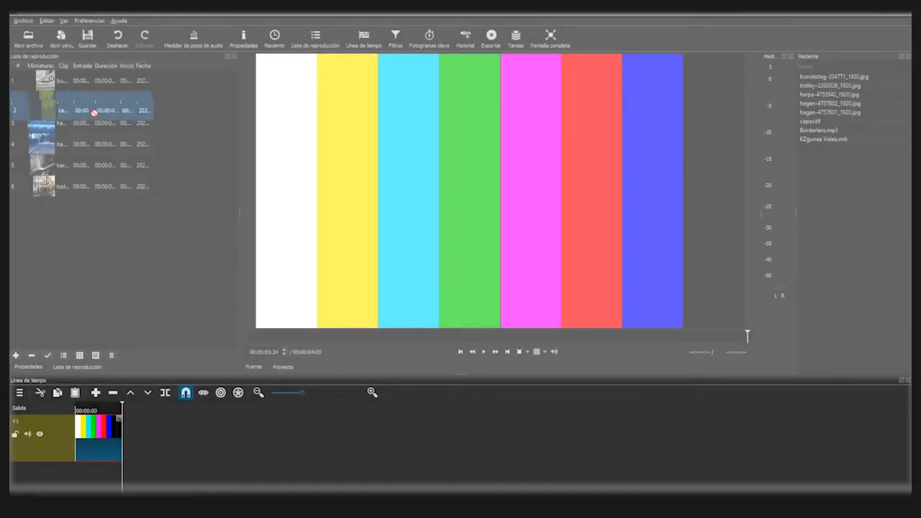
Place capas.tif, the tramway bridge image and the other blue hagen image after the colour bars on track V1
drag(101, 101, 157, 434)
drag(117, 142, 171, 446)
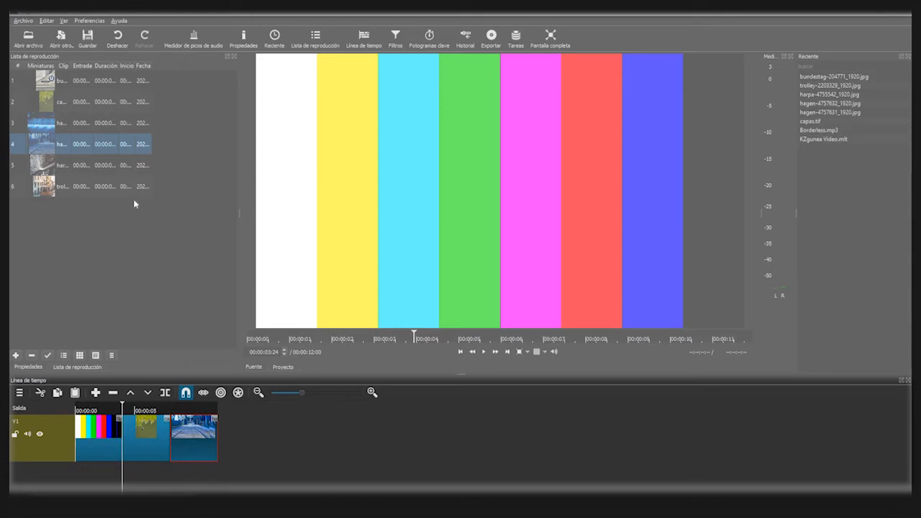
drag(98, 124, 219, 454)
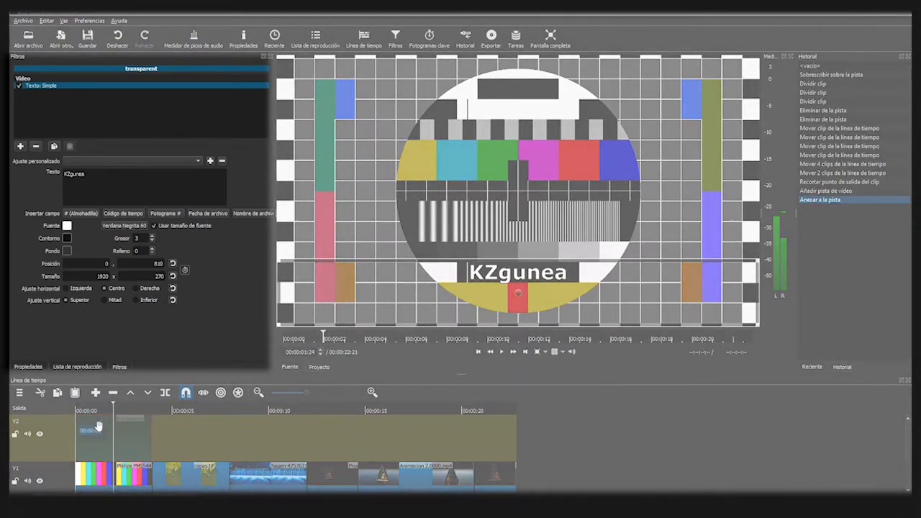
Try to shift the KZgunea text clip along track V2
drag(99, 426, 134, 429)
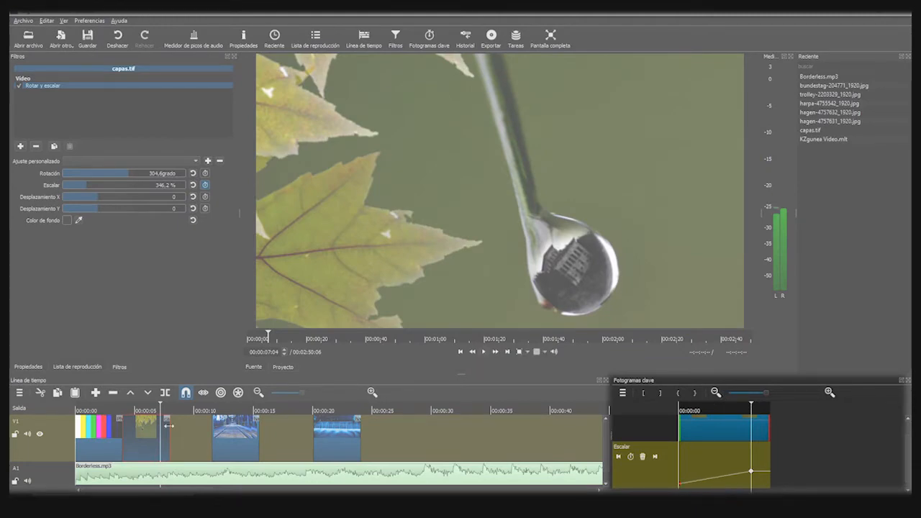
Play the timeline from the start of the capas.tif clip to preview its scale animation
click(123, 412)
click(483, 352)
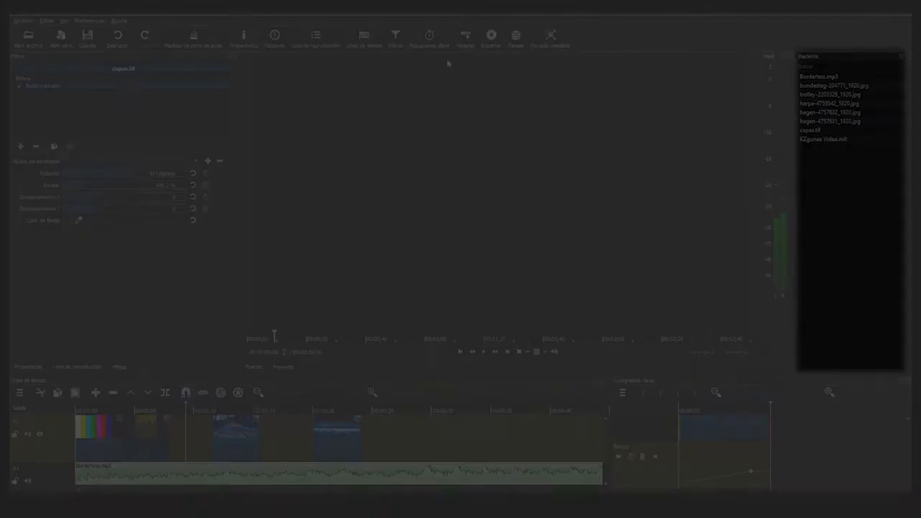
Revert the project through its history to the last Sobrescribir sobre la pista entry, and move the playhead near the timeline's start
click(465, 39)
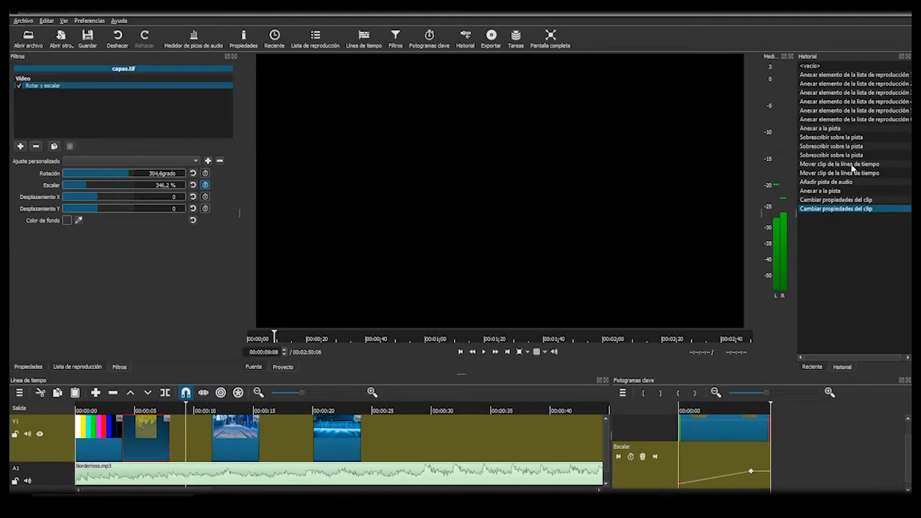
click(843, 164)
click(843, 156)
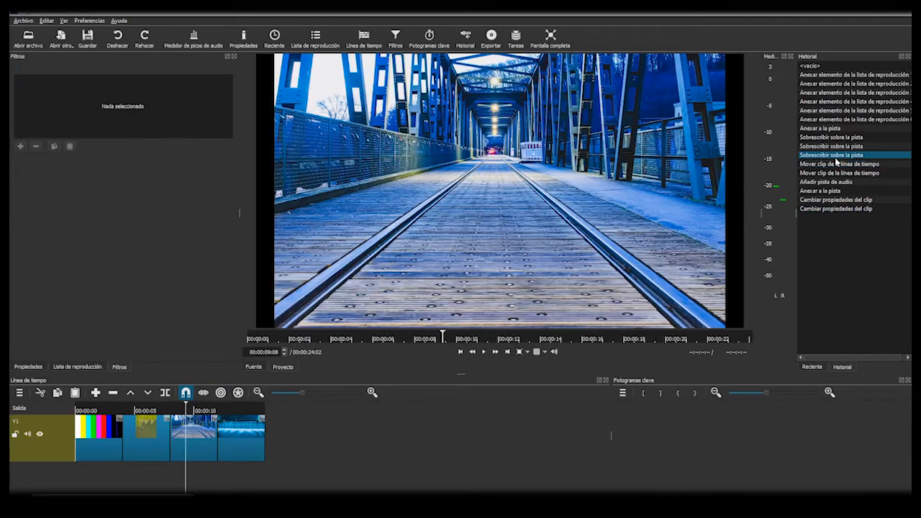
click(94, 411)
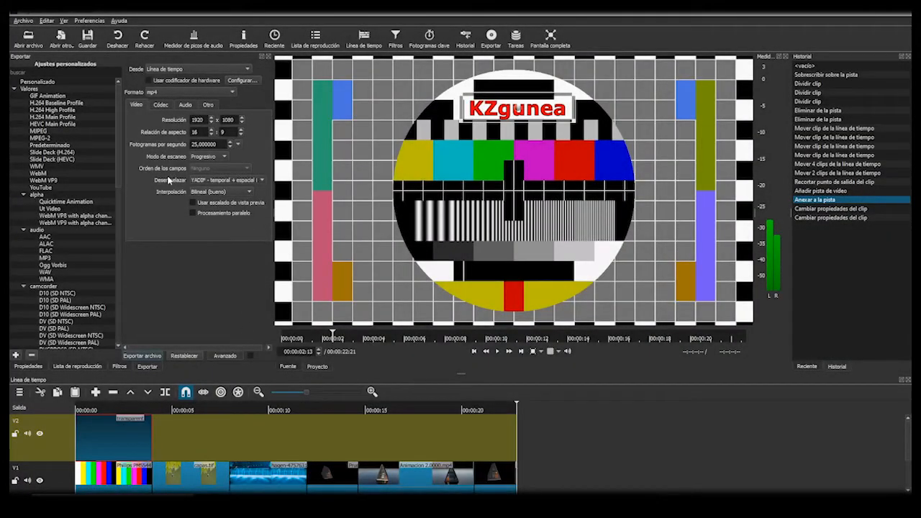
Review the video codec options available for the mp4 export
click(164, 104)
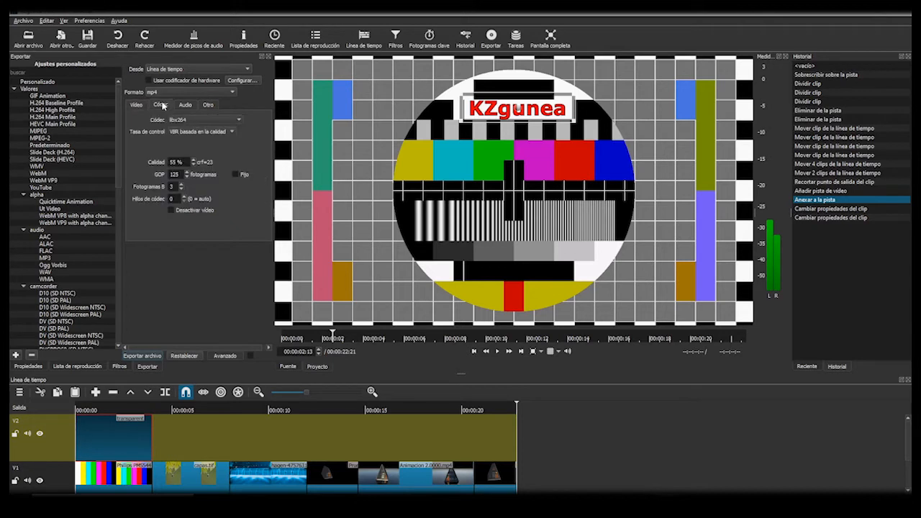
click(213, 115)
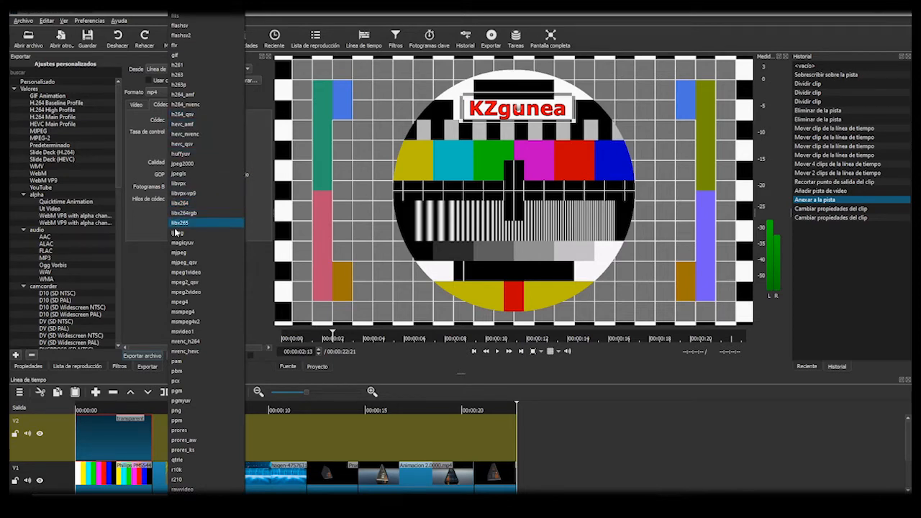
click(142, 291)
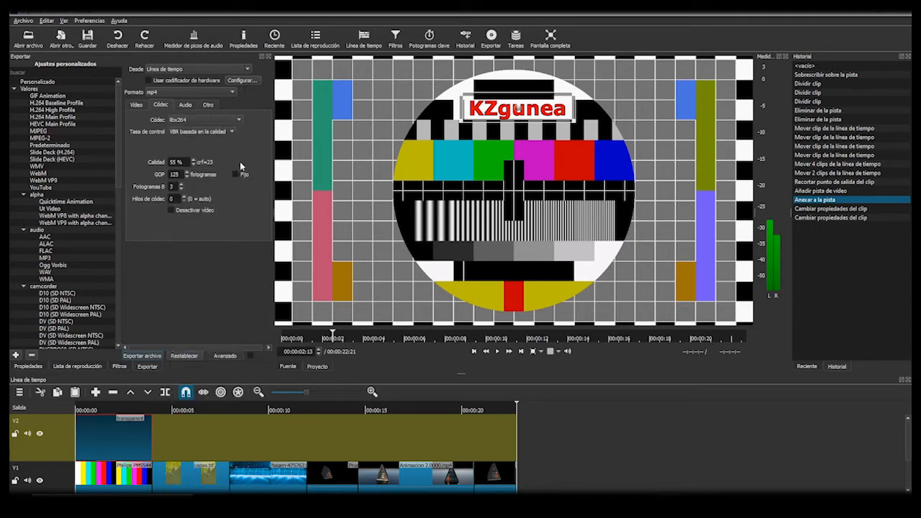
Review the audio, additional and video options of the mp4 export, and open the file export dialog to browse the save locations
click(187, 105)
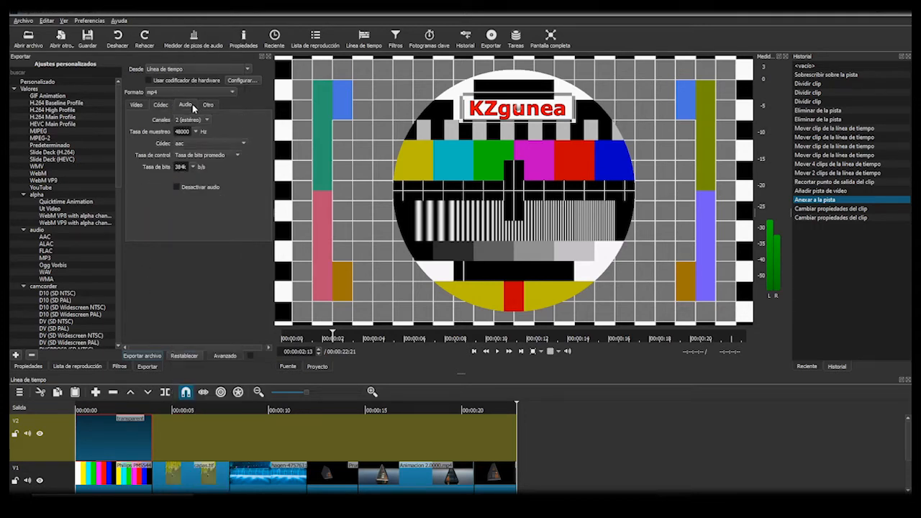
click(211, 105)
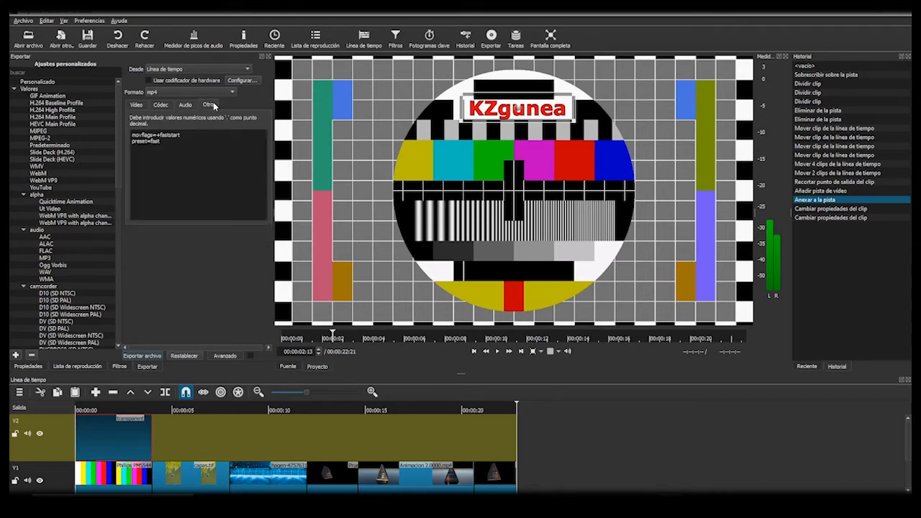
click(139, 105)
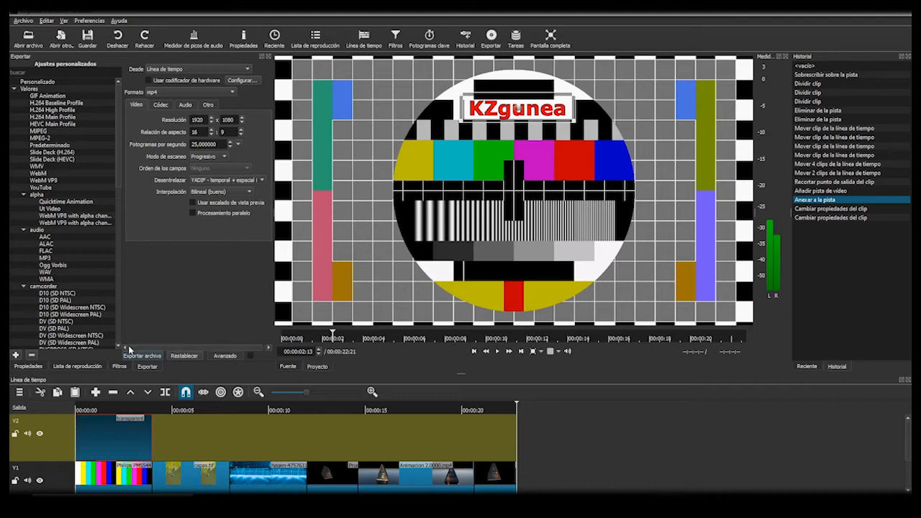
click(139, 356)
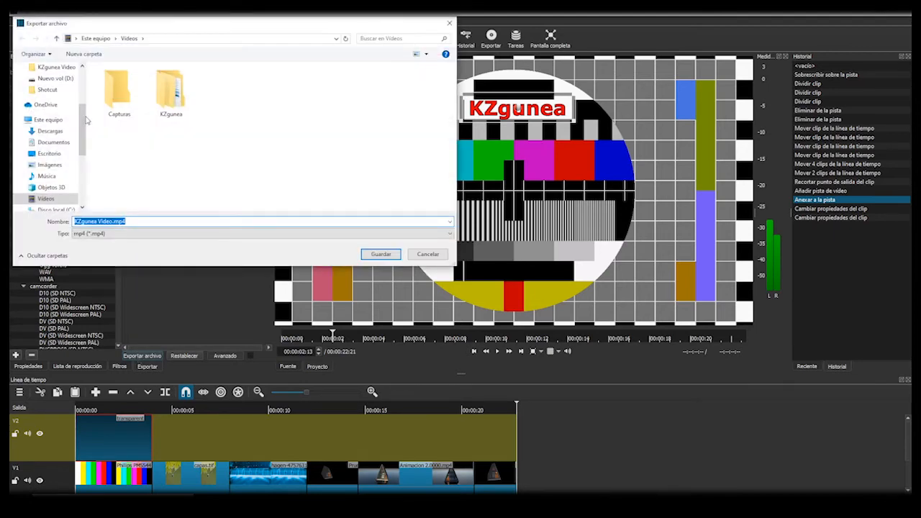
scroll(86, 127, down, 3)
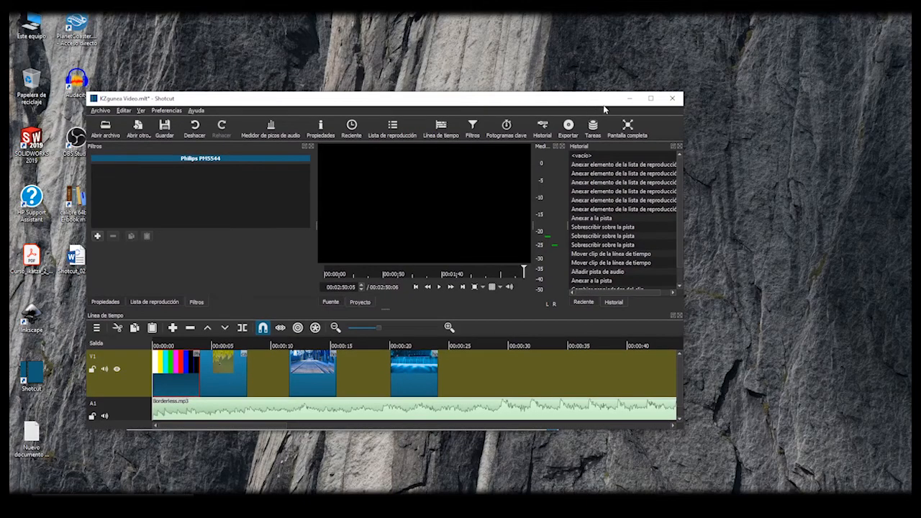
Switch to full screen and adjust the panel layout: widen the recent files panel, narrow the properties panel and reduce the timeline's height
click(627, 127)
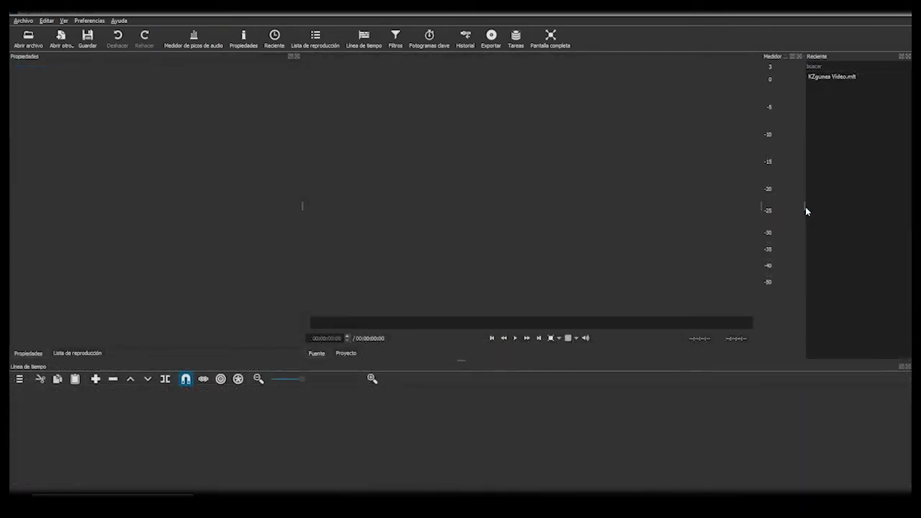
drag(805, 208, 770, 209)
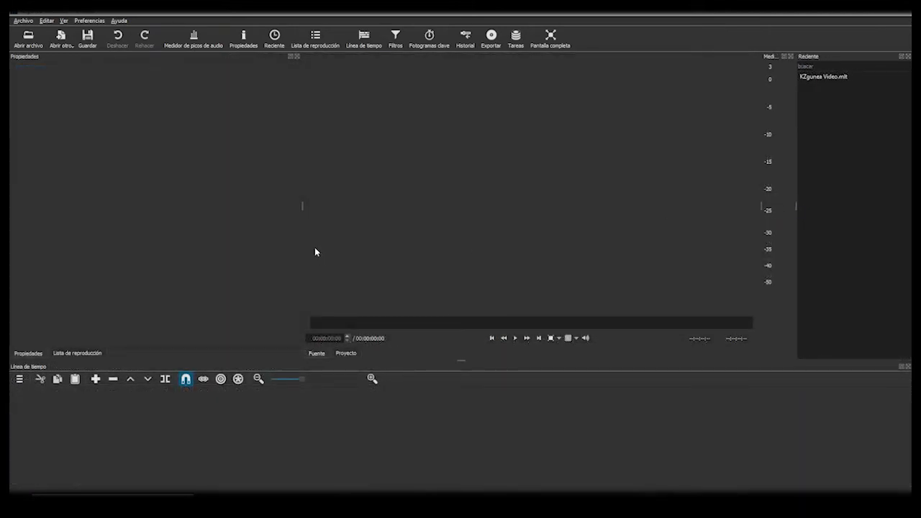
drag(300, 210, 242, 206)
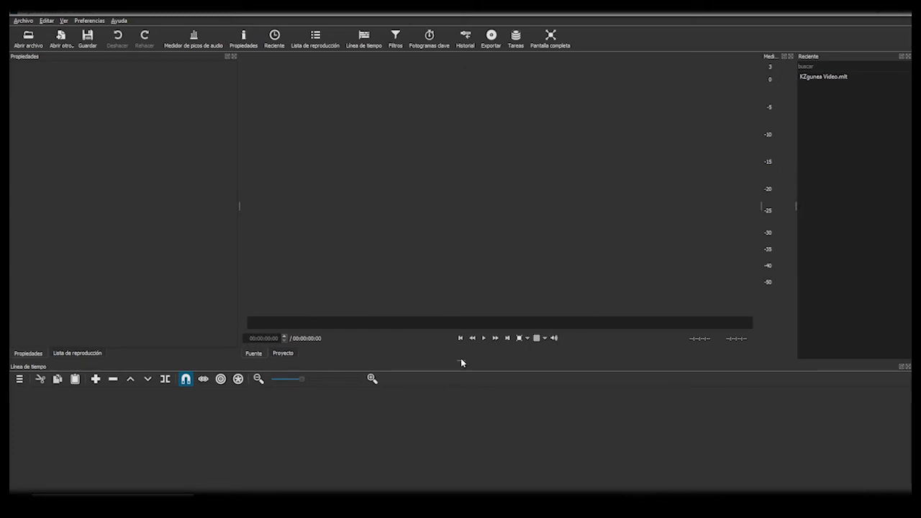
drag(460, 362, 475, 374)
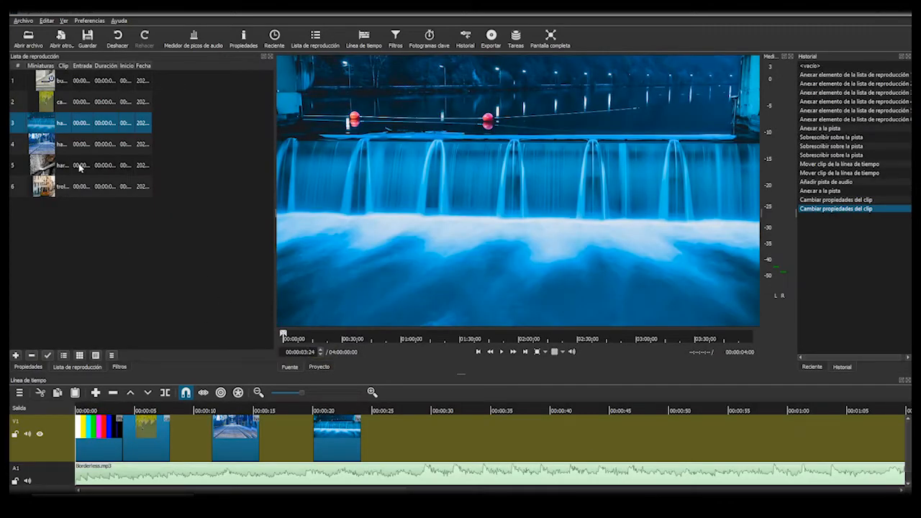
Preview the harpa, bundestag and capas.tif playlist clips in the source player, and scrub the project preview back towards its start
double_click(80, 168)
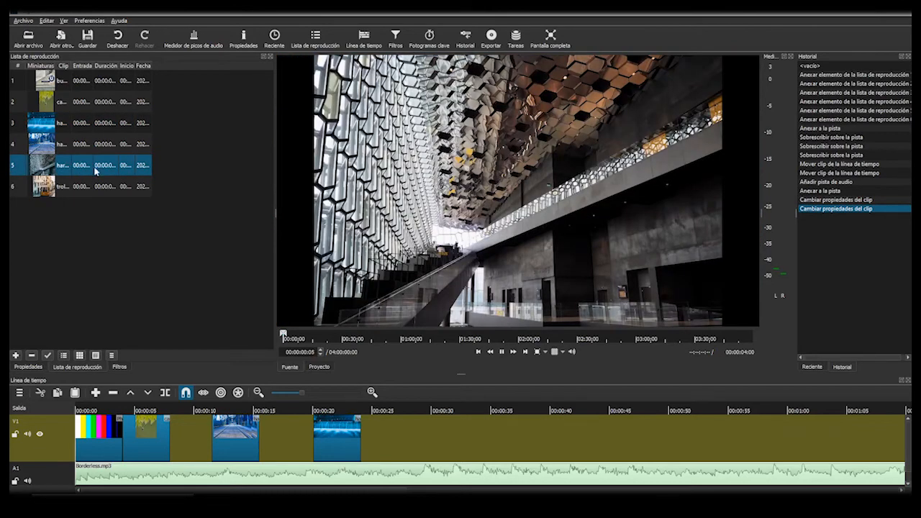
double_click(94, 86)
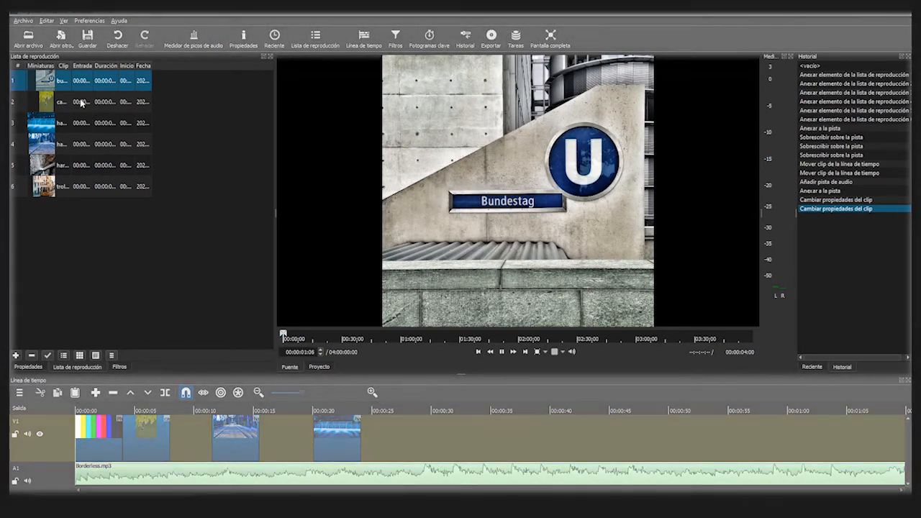
double_click(81, 102)
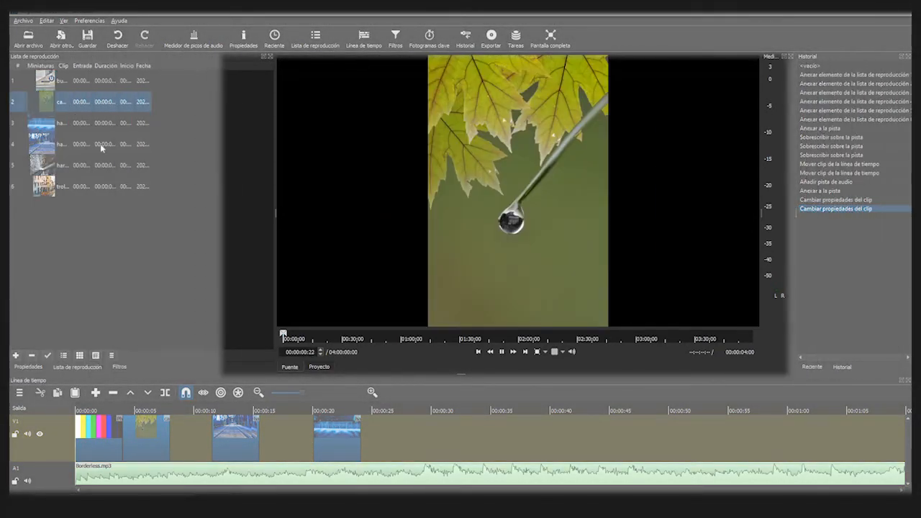
click(321, 367)
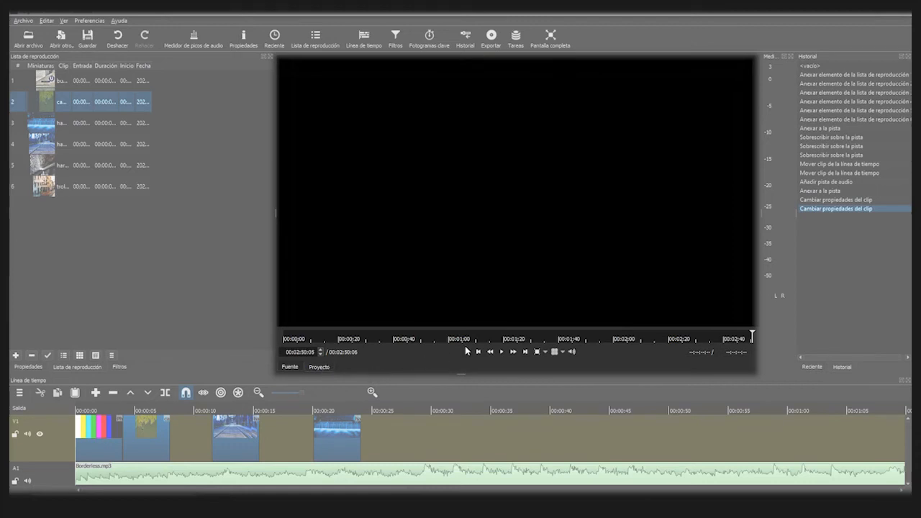
drag(417, 339, 283, 352)
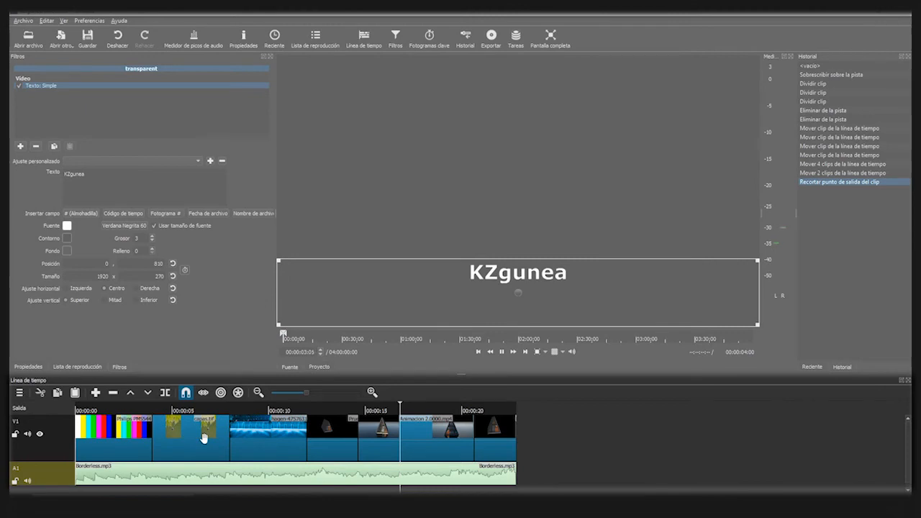
Add a new video track above V1 in the timeline
click(44, 429)
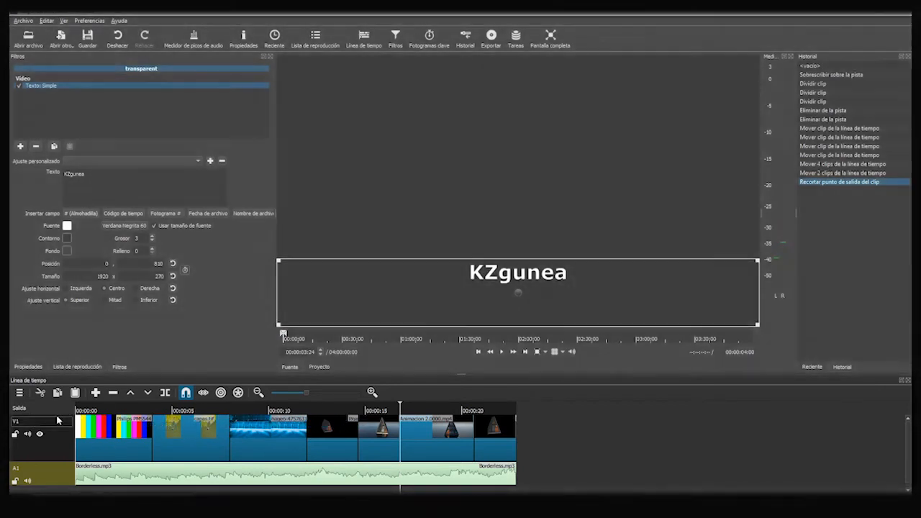
right_click(58, 420)
click(55, 366)
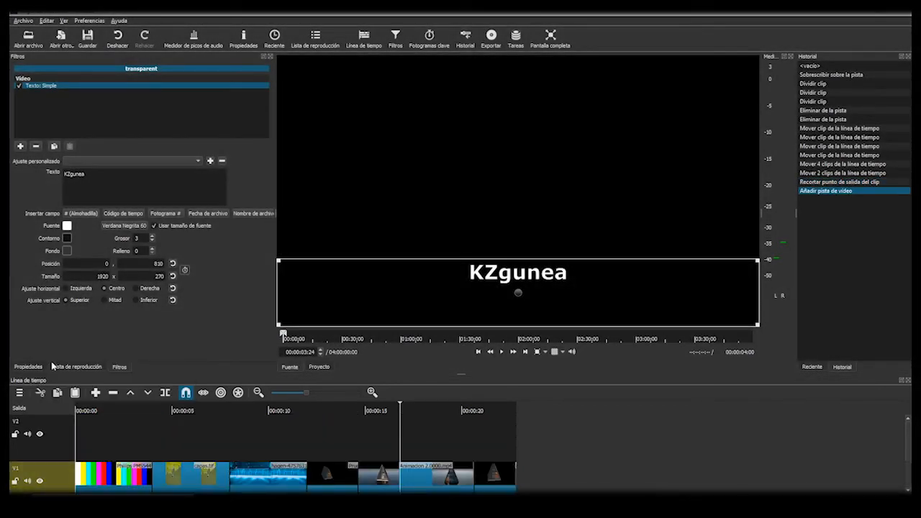
Append the transparent KZgunea text clip to the start of track V2, above the Philips PM5544 clip
click(110, 411)
click(160, 410)
click(123, 409)
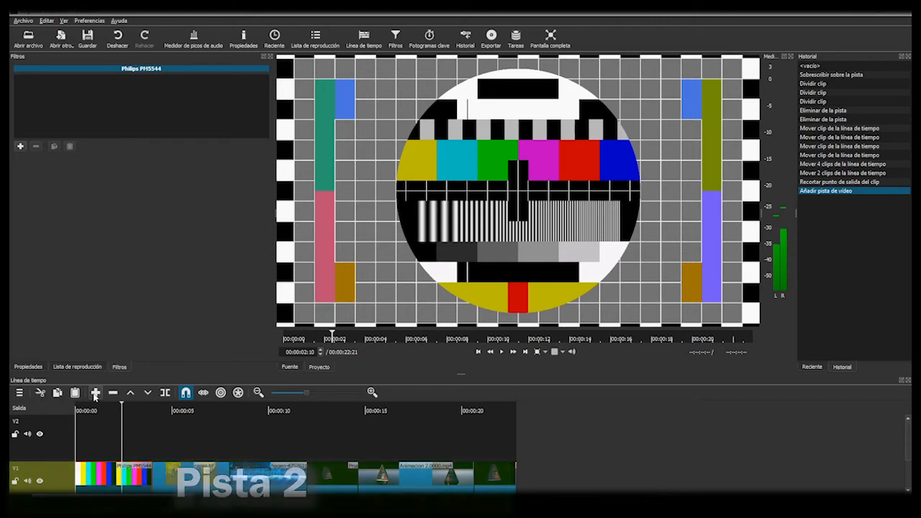
click(63, 436)
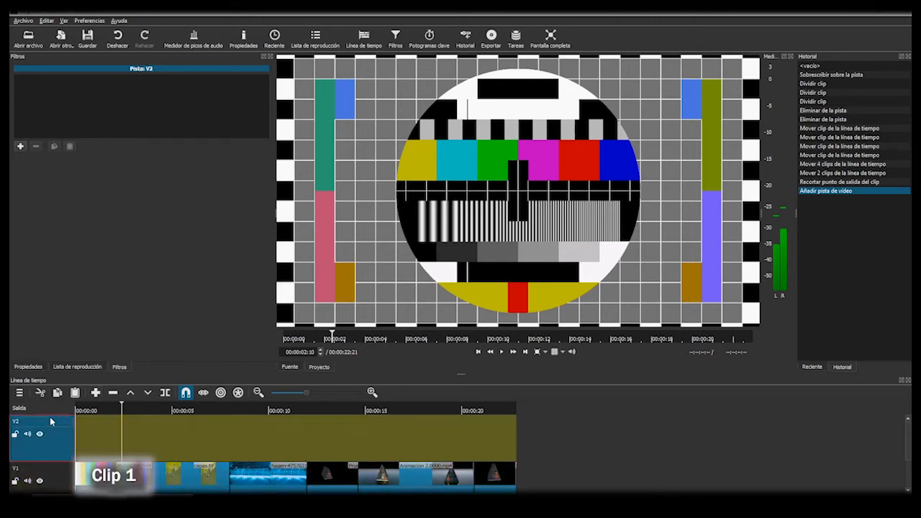
click(97, 393)
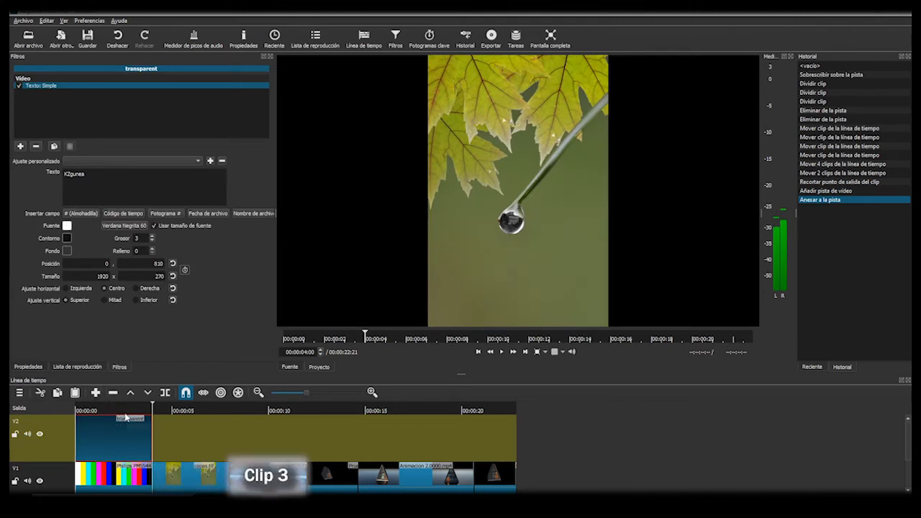
click(121, 416)
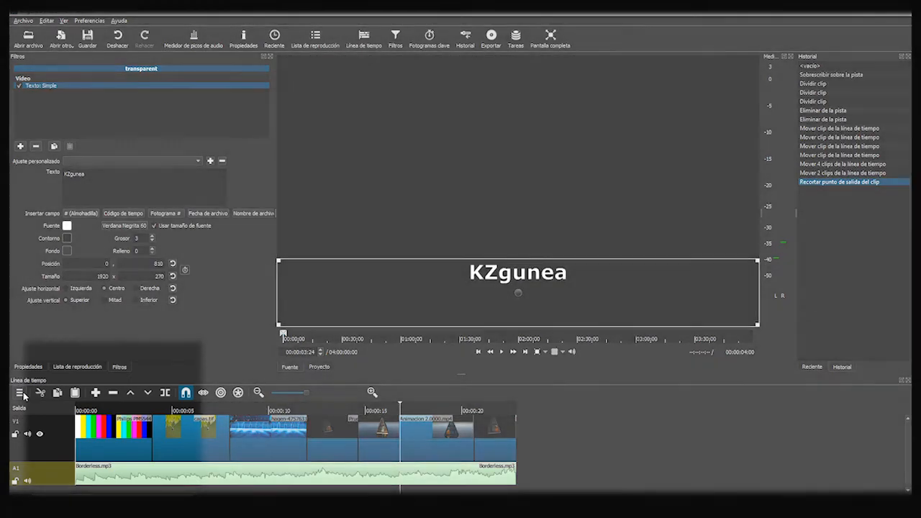
Append the Animacion 2.0000.mp4 clip to the end of track V1
click(20, 392)
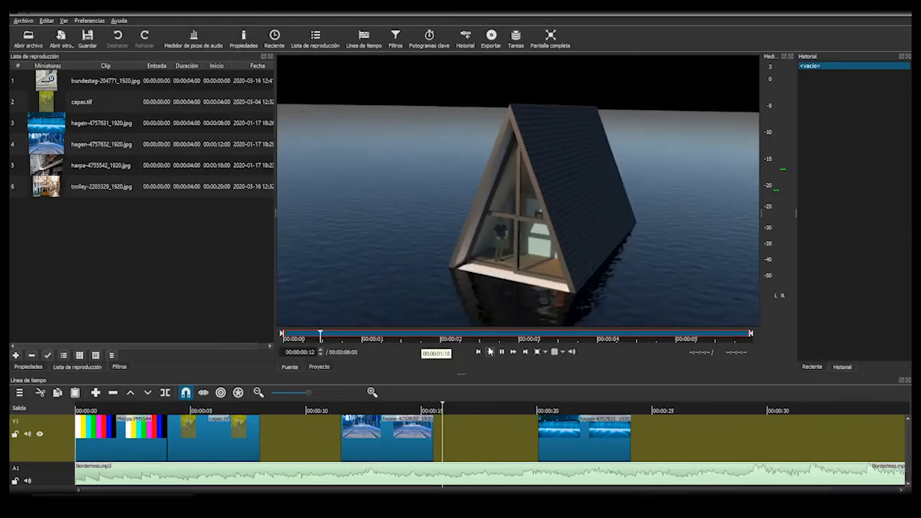
click(96, 392)
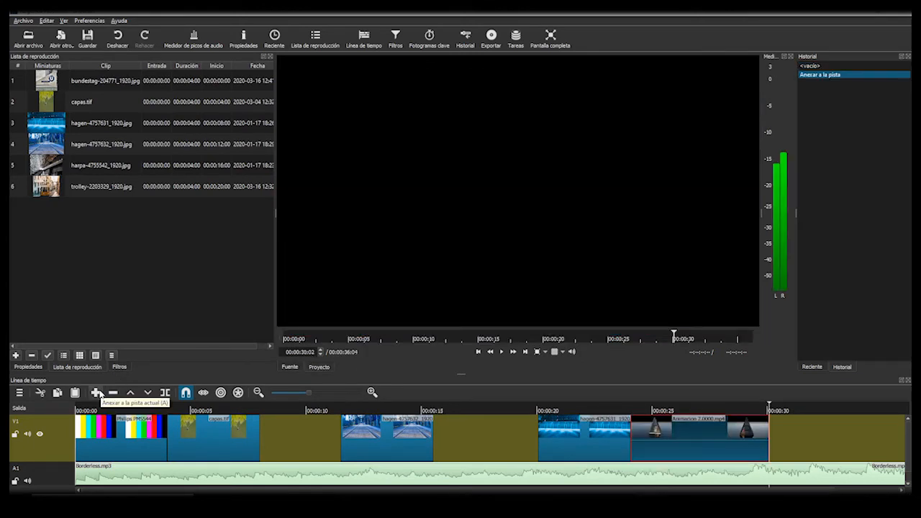
Try a ripple delete of the hagen-4757631 clip on track V1, and undo the deletion
click(579, 438)
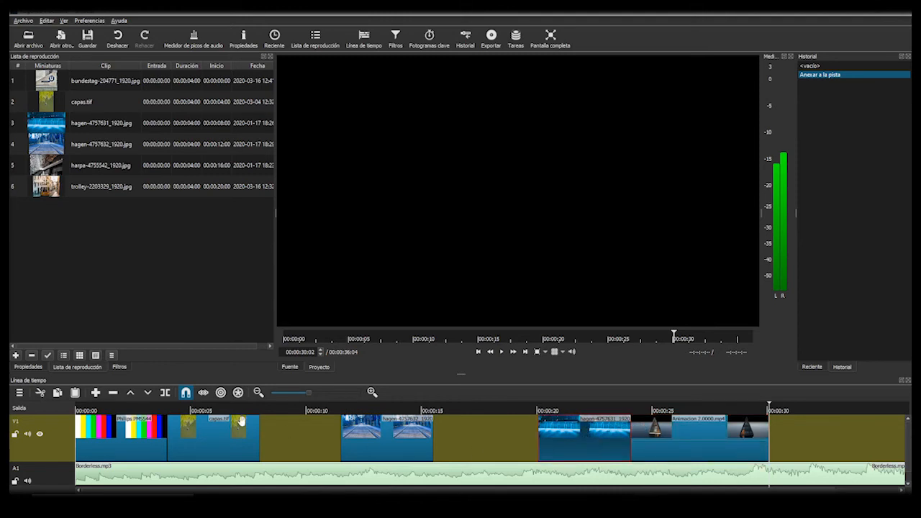
click(114, 394)
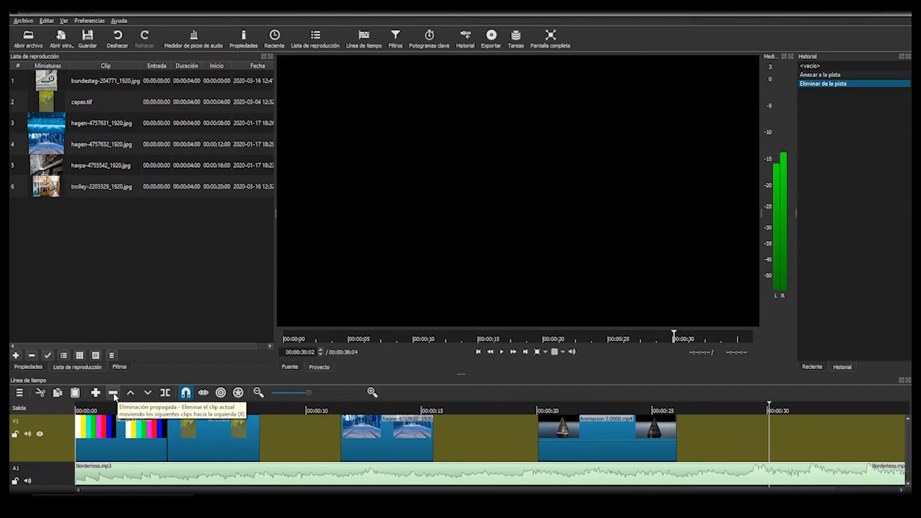
key(ctrl+z)
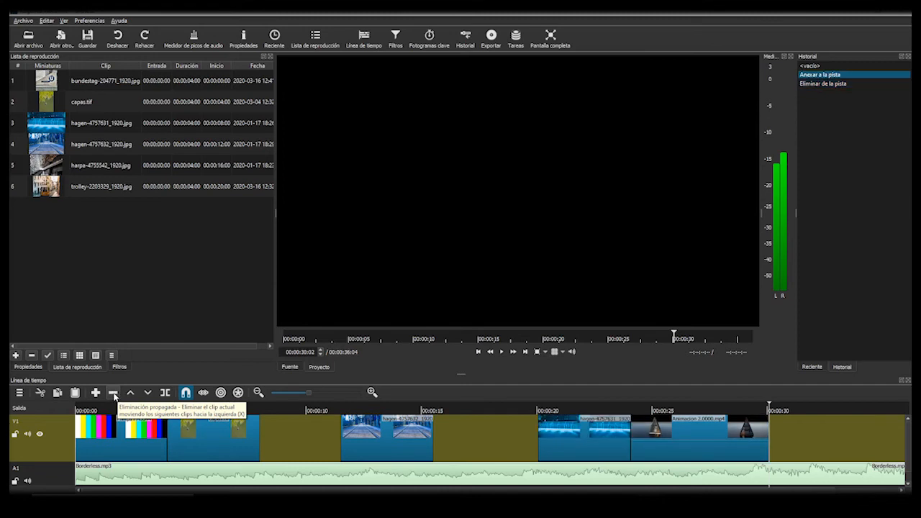
Ripple-delete the hagen-4757632 clip from track V1, and overwrite the track with Prueba_1.mp4 from about 6 seconds, halfway through capas.tif
click(365, 444)
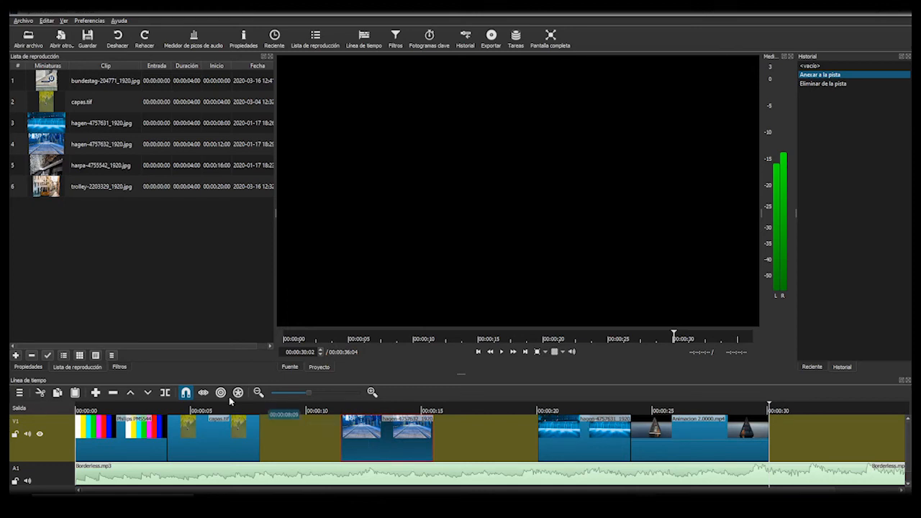
click(115, 395)
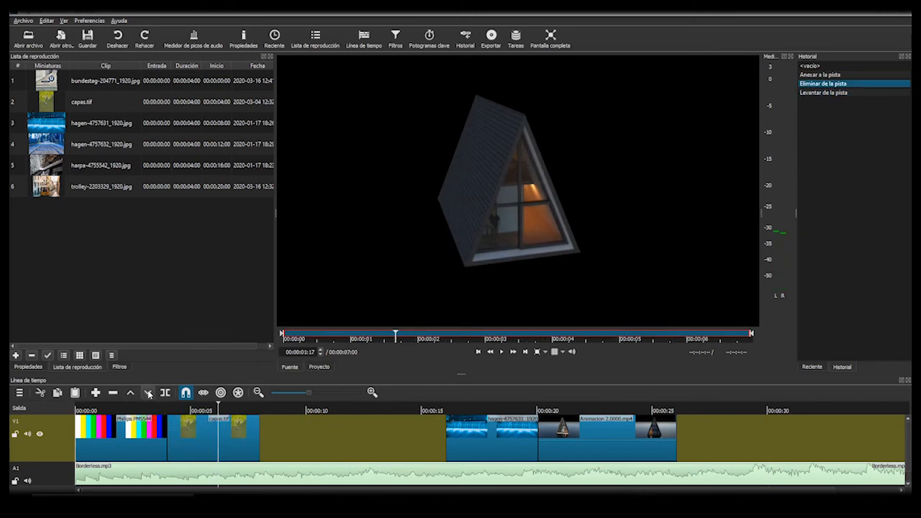
click(149, 394)
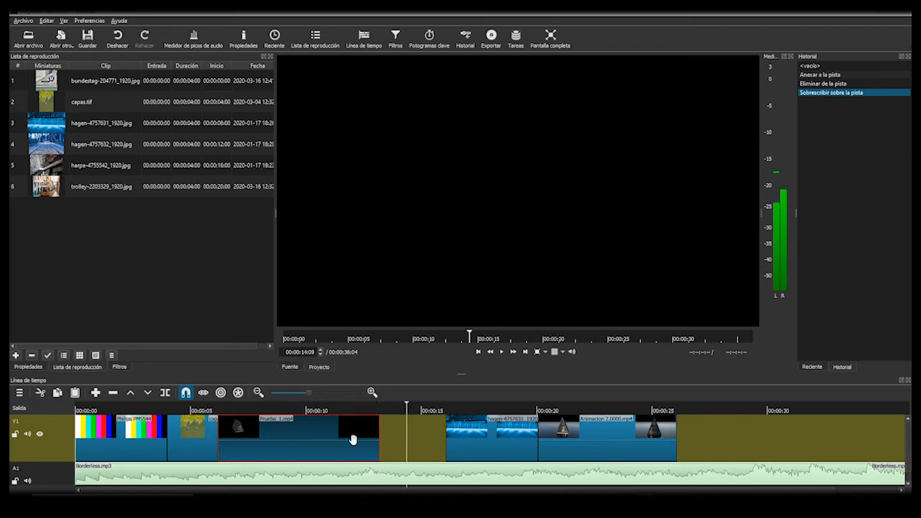
click(148, 394)
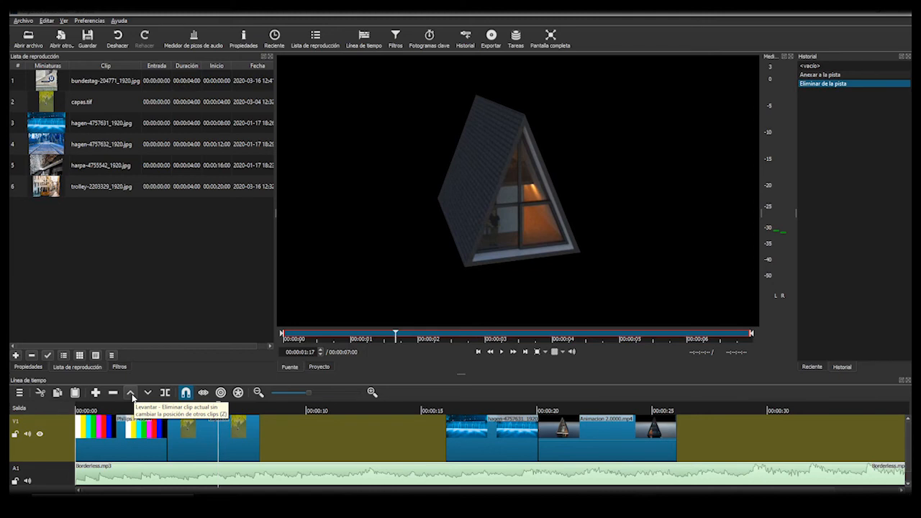
Lift the capas.tif clip from track V1 without shifting the other clips
click(131, 397)
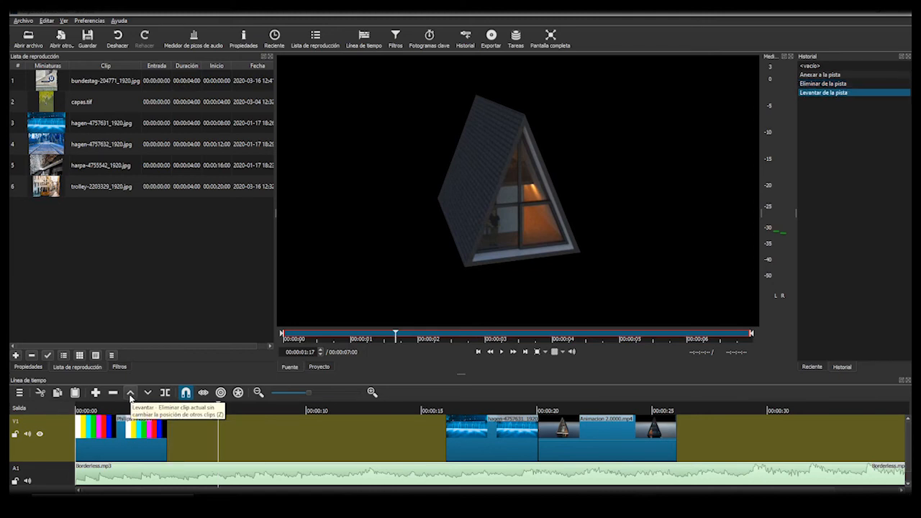
scroll(169, 427, right, 1)
scroll(169, 427, left, 1)
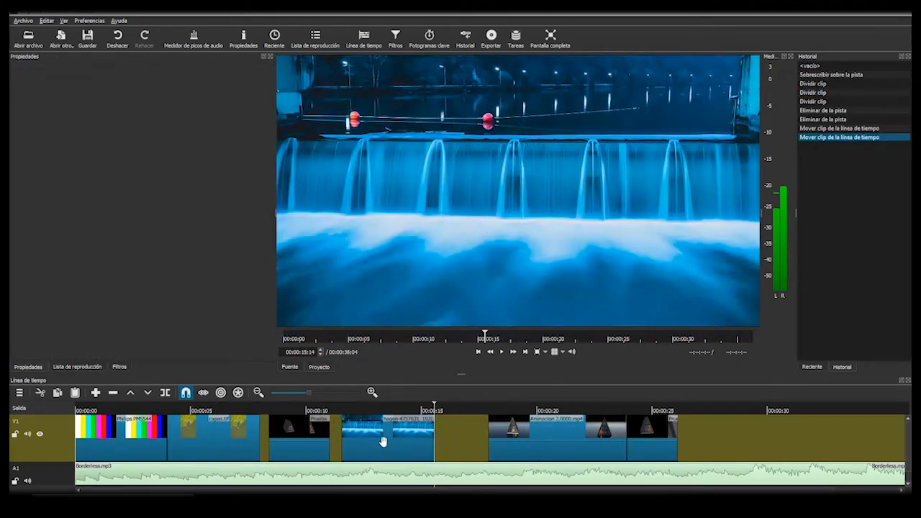
Move the hagen-4757631 clip back against the Prueba_1.mp4 piece, and reposition that piece directly after the hagen-4757631 clip
drag(382, 438, 375, 440)
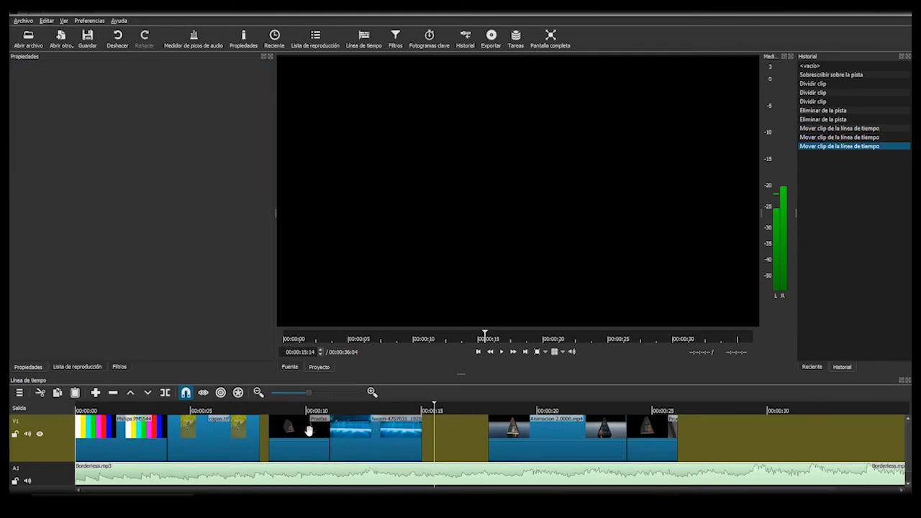
drag(306, 439, 490, 438)
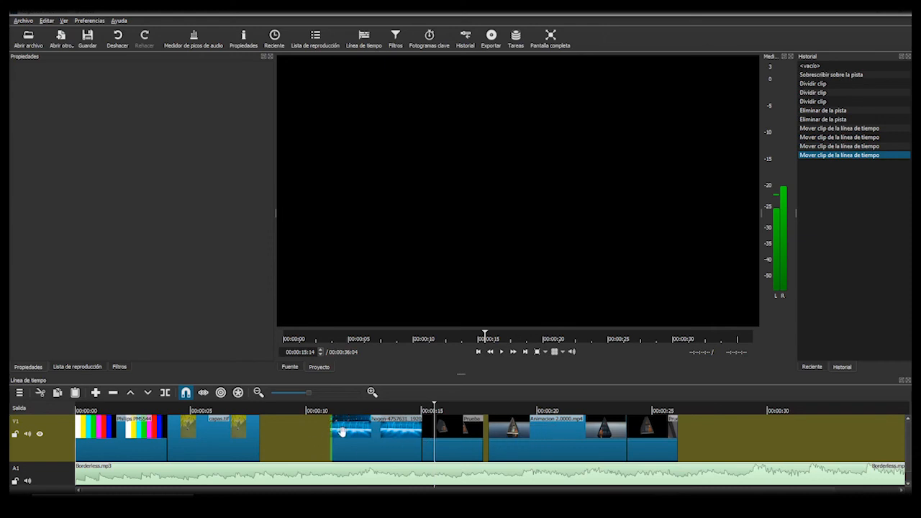
Move the last four clips on track V1 together, from hagen-4757631 onward, to sit directly after the capas.tif clip
click(660, 432)
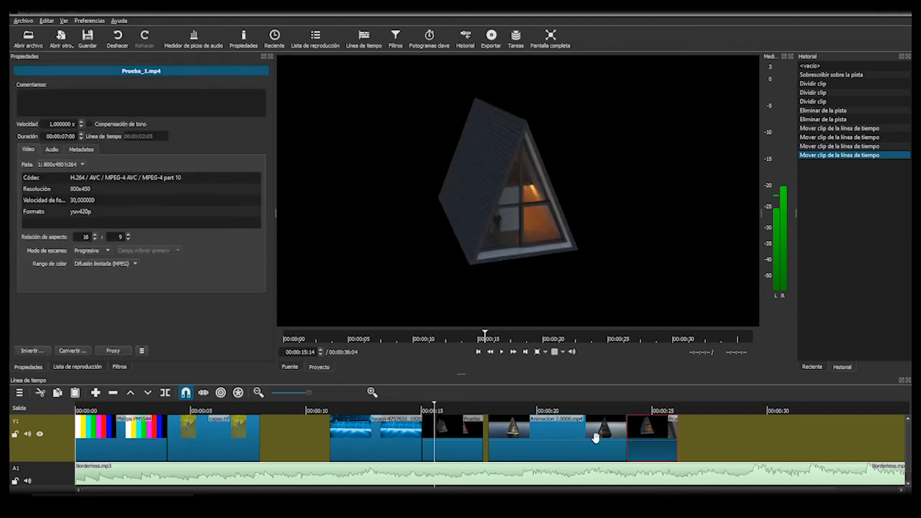
ctrl+click(564, 438)
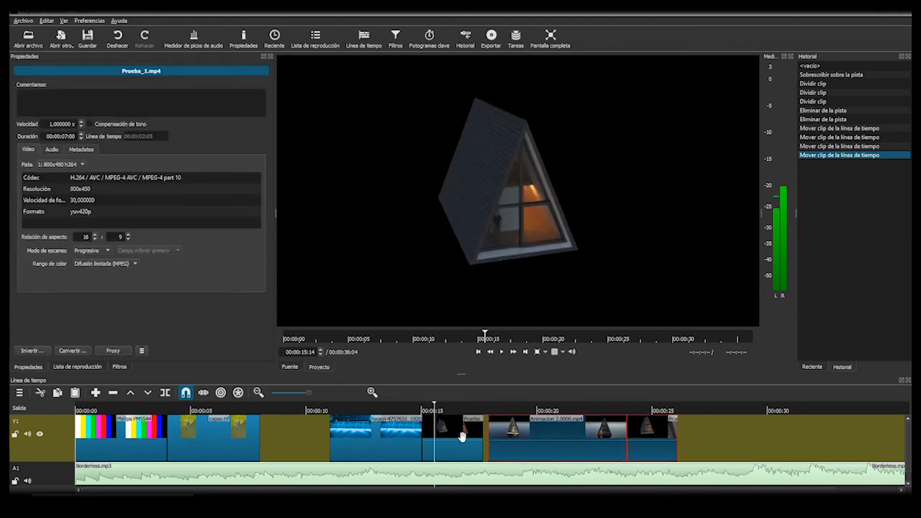
ctrl+click(461, 437)
ctrl+click(375, 440)
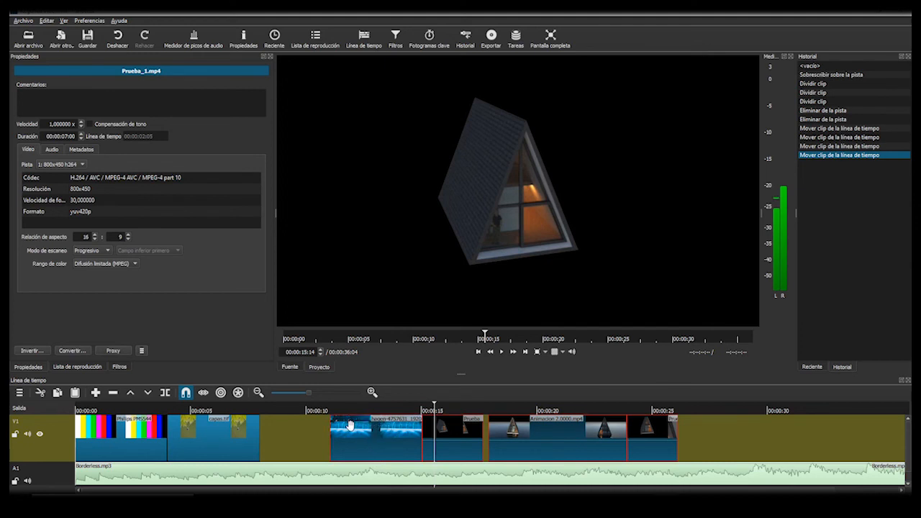
drag(347, 425, 277, 428)
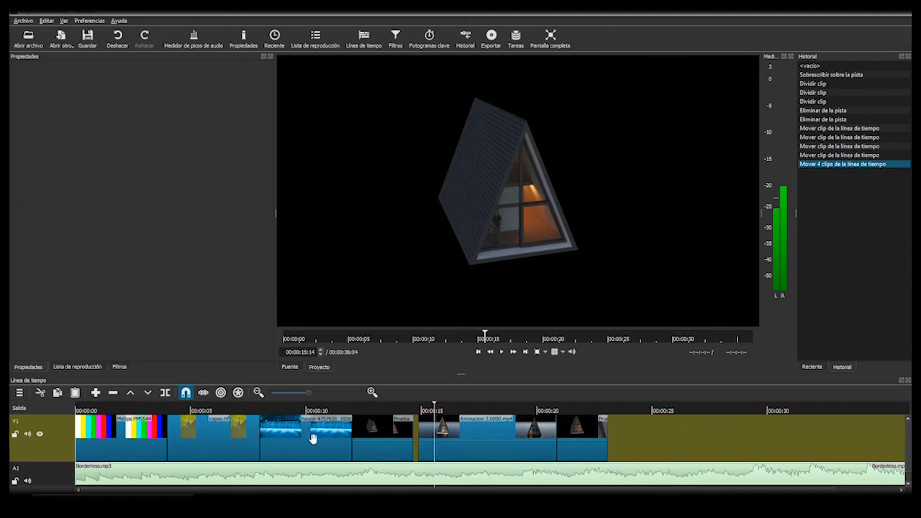
Move the Animacion 2.0000.mp4 clip and the final Prueba_1.mp4 piece together against the preceding Prueba_1.mp4 piece, closing the small gap
click(592, 438)
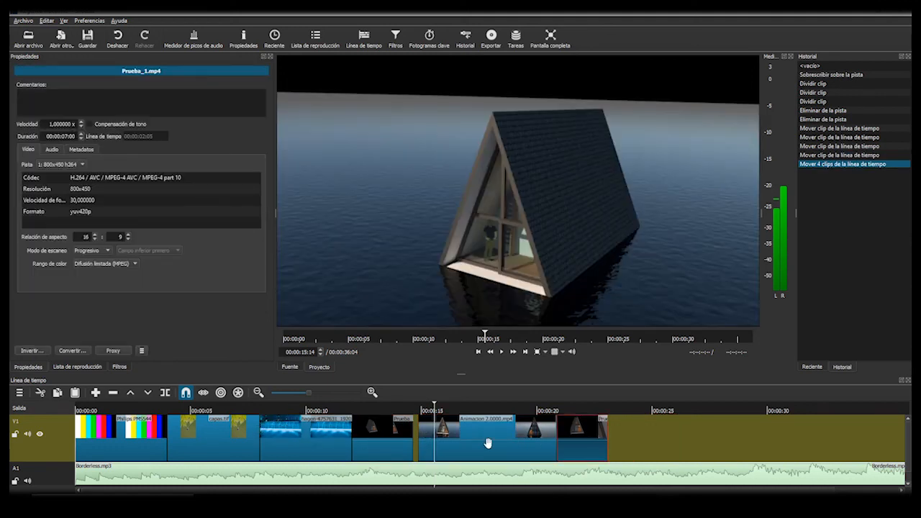
click(487, 443)
drag(487, 439, 481, 439)
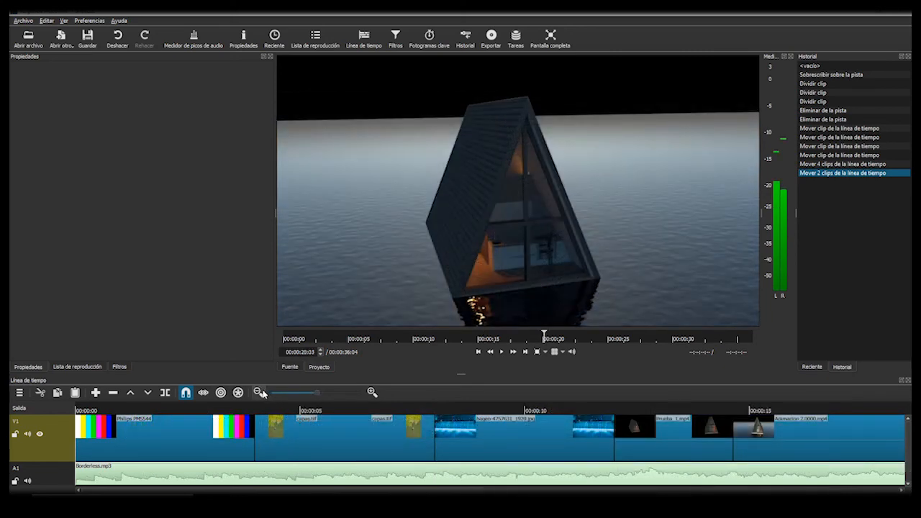
Adjust the timeline zoom until the whole project fits, and place the playhead at 00:00:17:09 within the Animacion 2.0000.mp4 clip
click(259, 393)
click(259, 392)
click(259, 392)
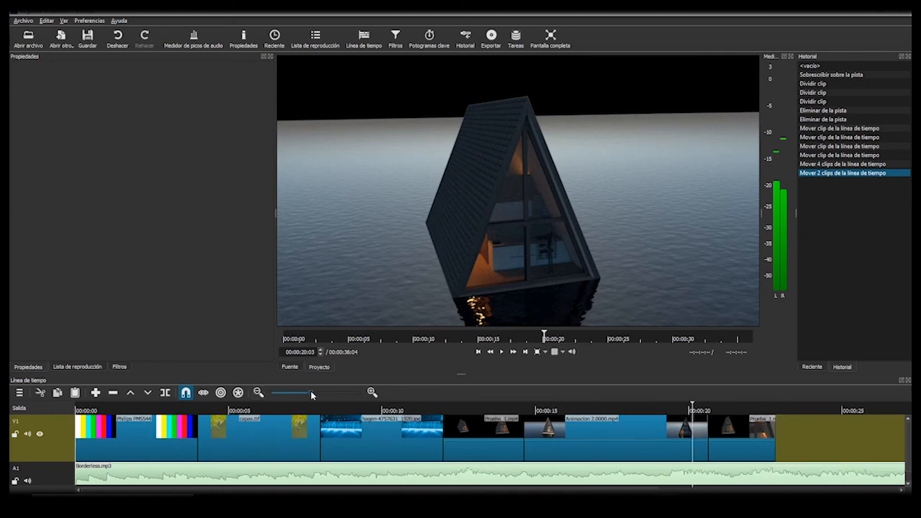
drag(303, 392, 301, 394)
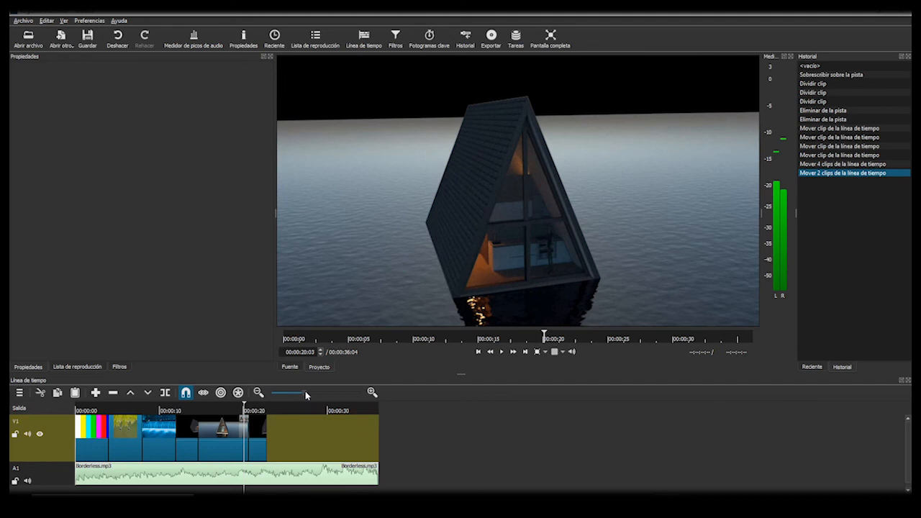
drag(307, 392, 308, 395)
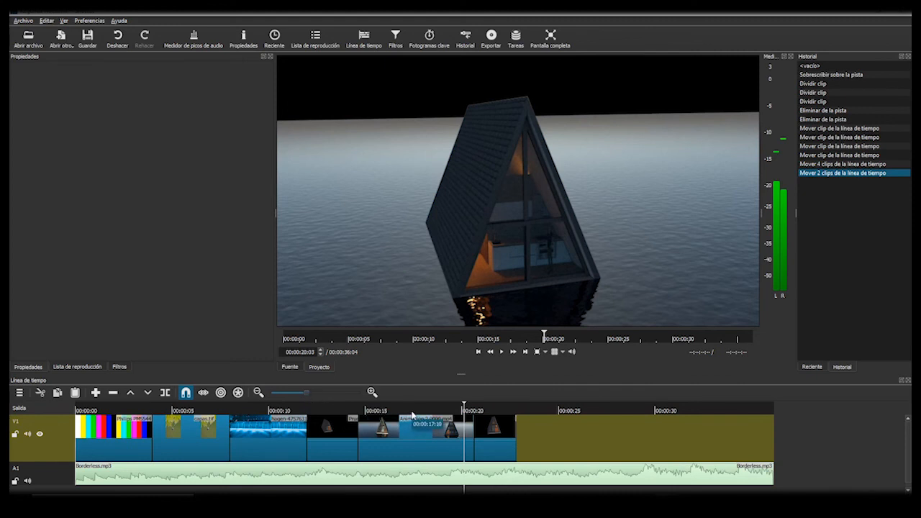
mouse_move(408, 411)
mouse_down()
mouse_move(170, 412)
mouse_move(344, 418)
mouse_move(411, 410)
mouse_up()
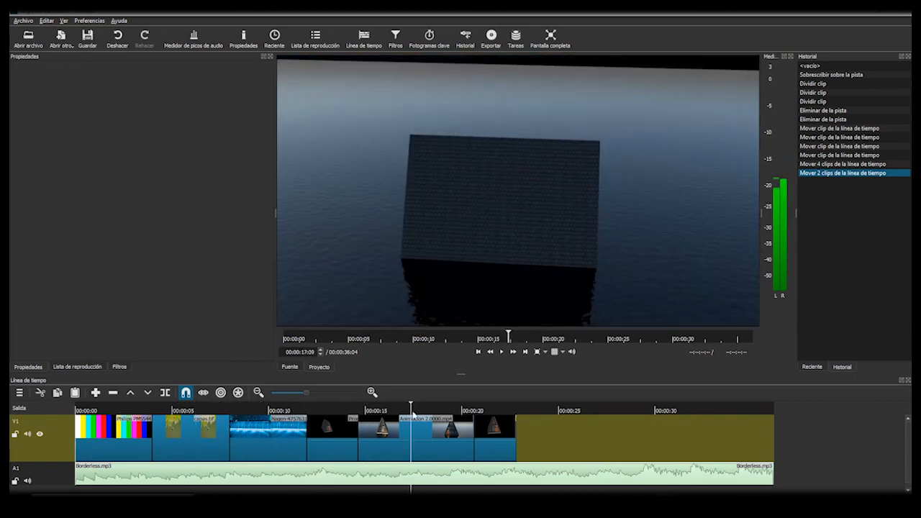